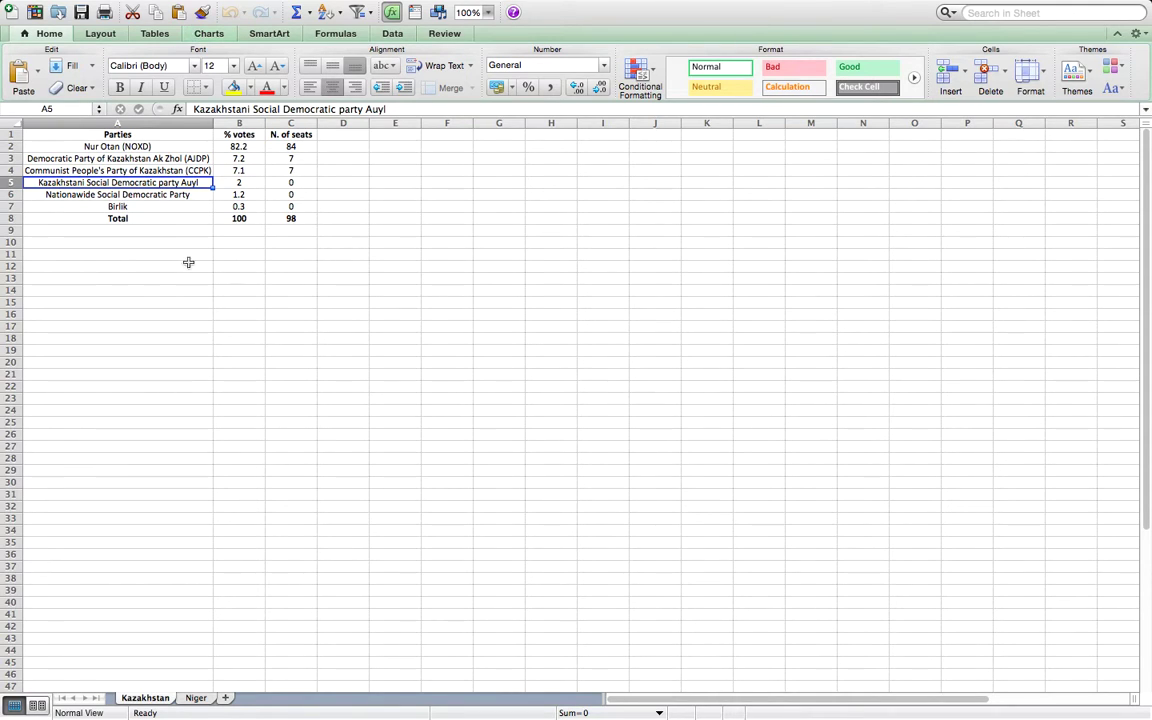
Paste the Σ(Vi − Si)² formula picture just under the Kazakhstan table, then select the vote percentages
{"action": "left_click", "coordinate": [146, 302]}
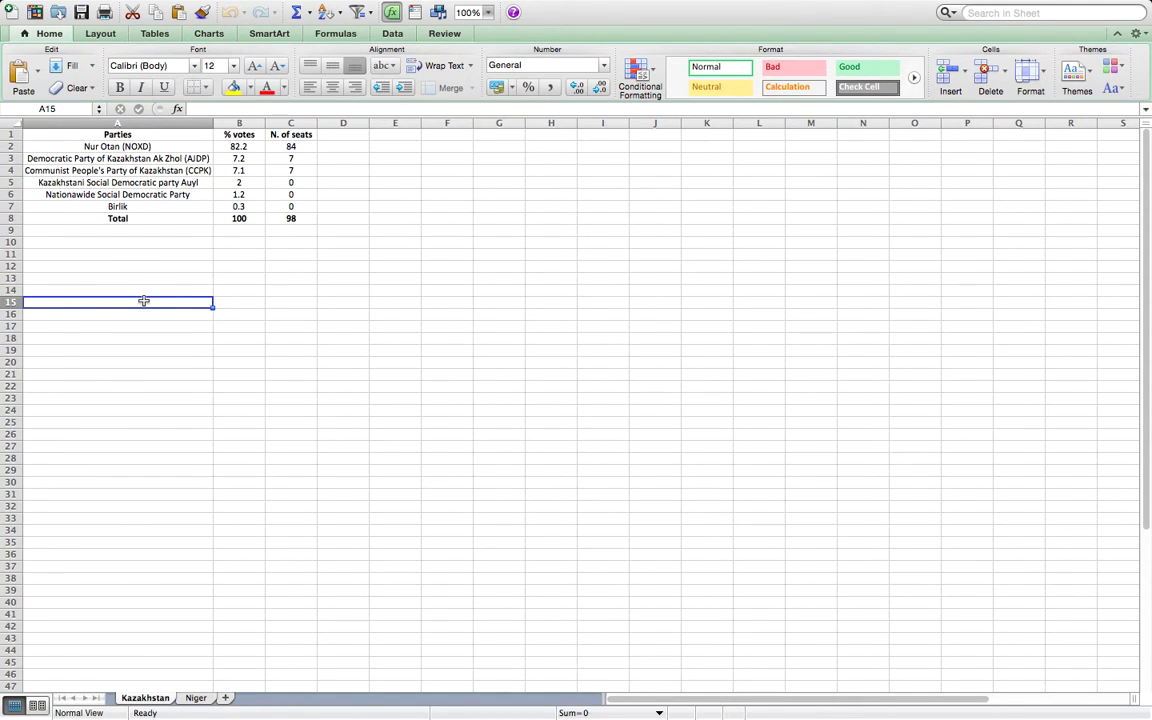
{"action": "key", "text": "super+v"}
{"action": "left_click_drag", "start_coordinate": [116, 311], "coordinate": [150, 262]}
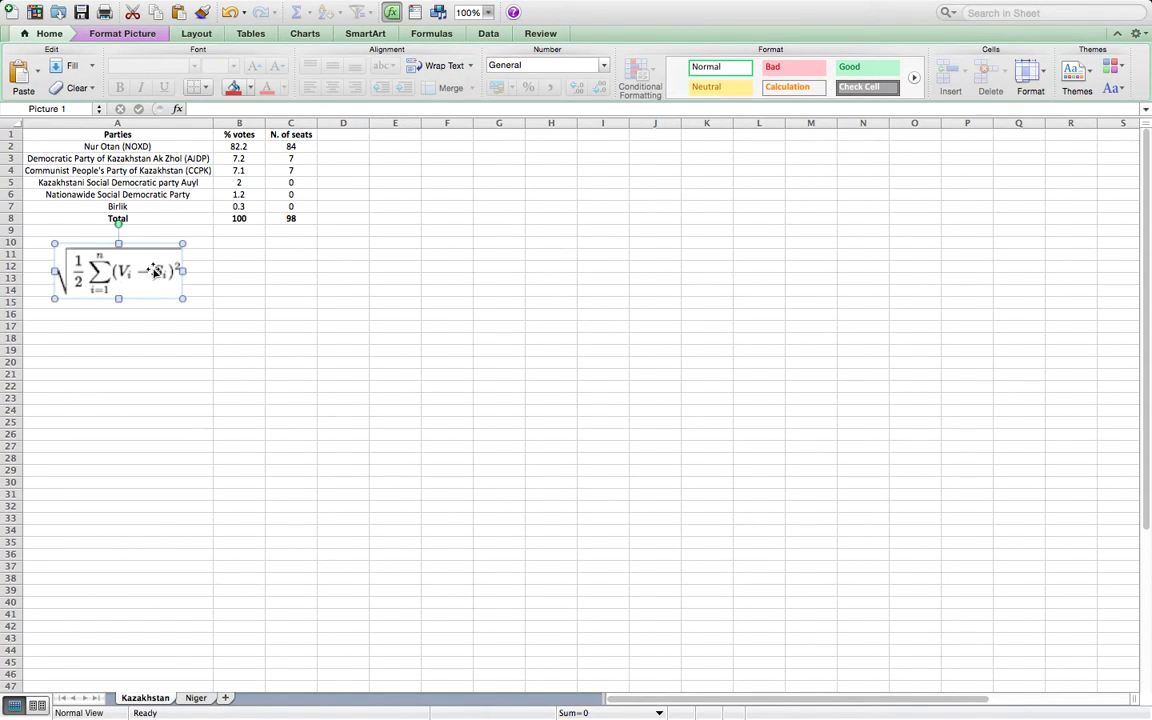
{"action": "left_click_drag", "start_coordinate": [238, 146], "coordinate": [237, 205]}
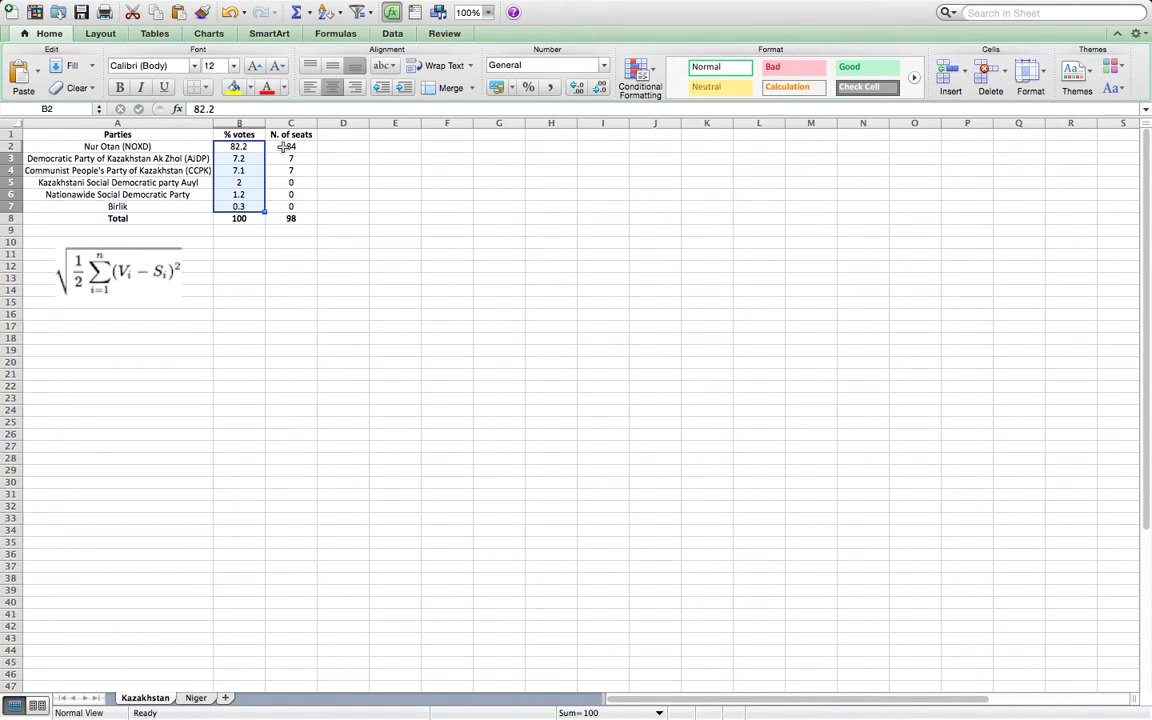
Add a '% seats' header in D1 and fill =(C2/C$8)*100 from D2 down to D7
{"action": "left_click_drag", "start_coordinate": [283, 146], "coordinate": [290, 206]}
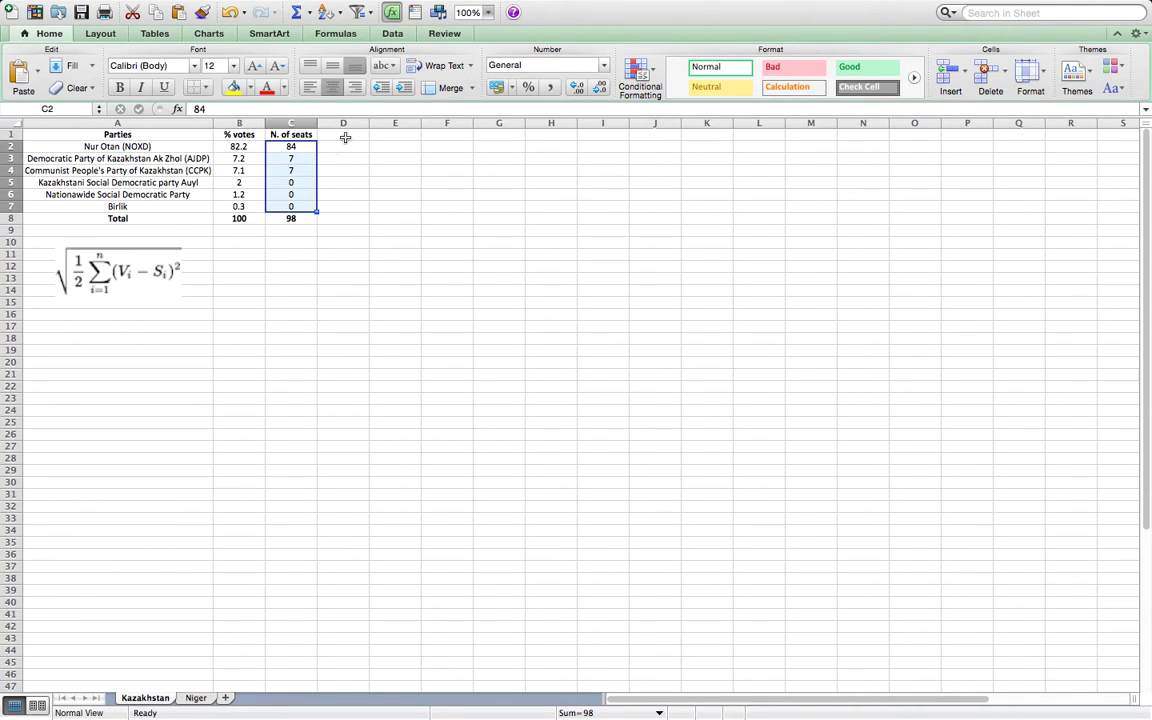
{"action": "left_click", "coordinate": [344, 137]}
{"action": "type", "text": "%"}
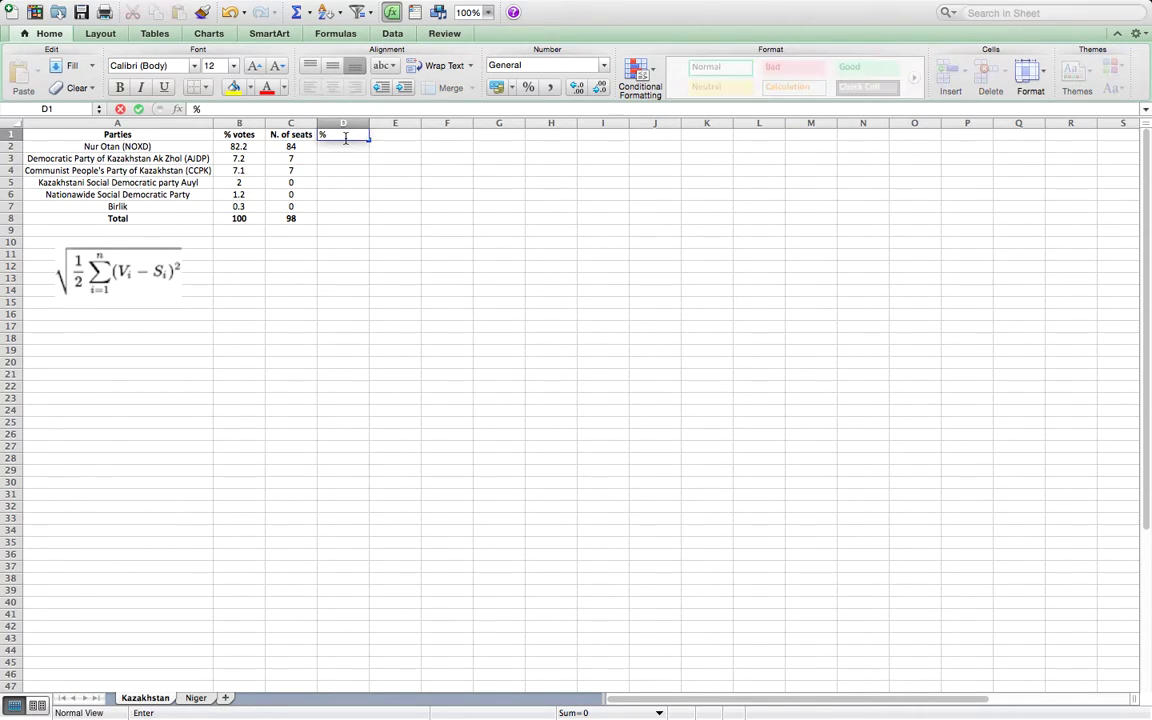
{"action": "type", "text": " seats"}
{"action": "key", "text": "Return"}
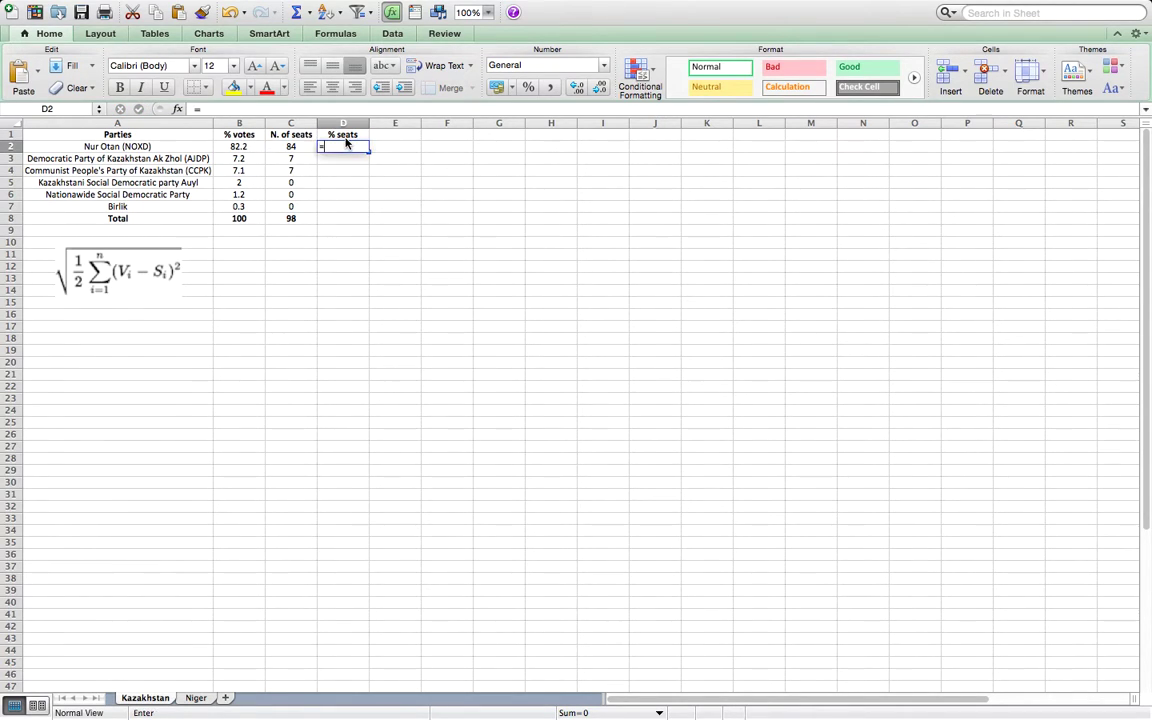
{"action": "type", "text": "=("}
{"action": "left_click", "coordinate": [344, 137]}
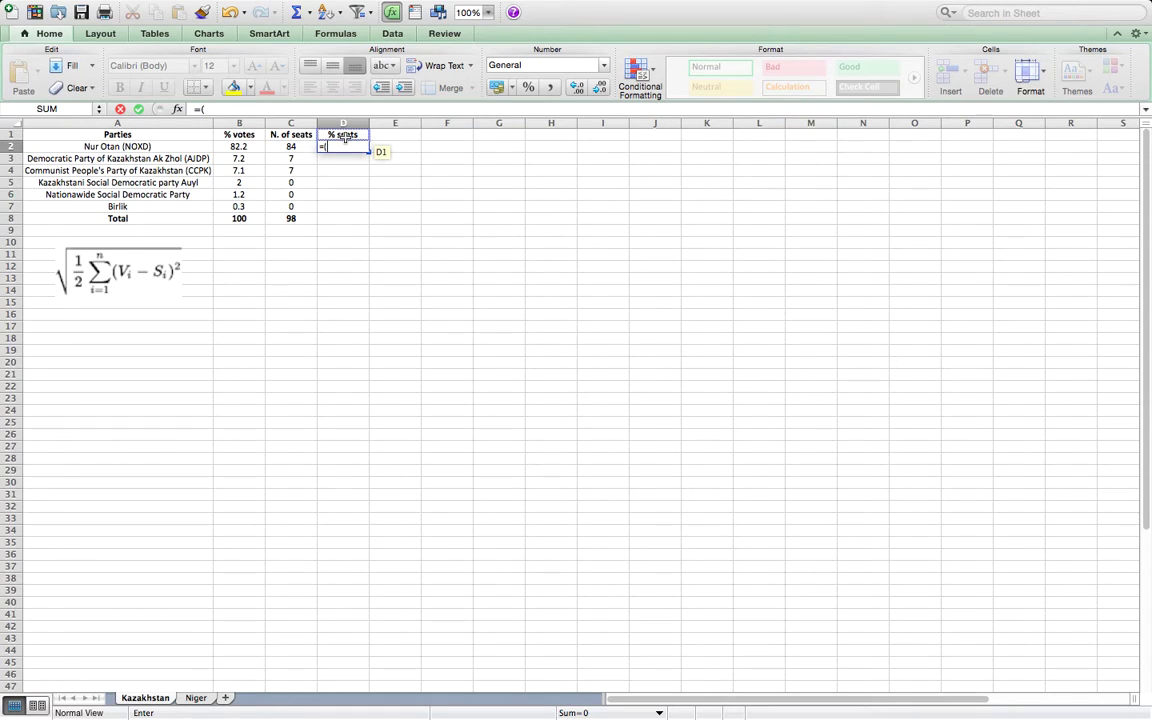
{"action": "type", "text": "c2"}
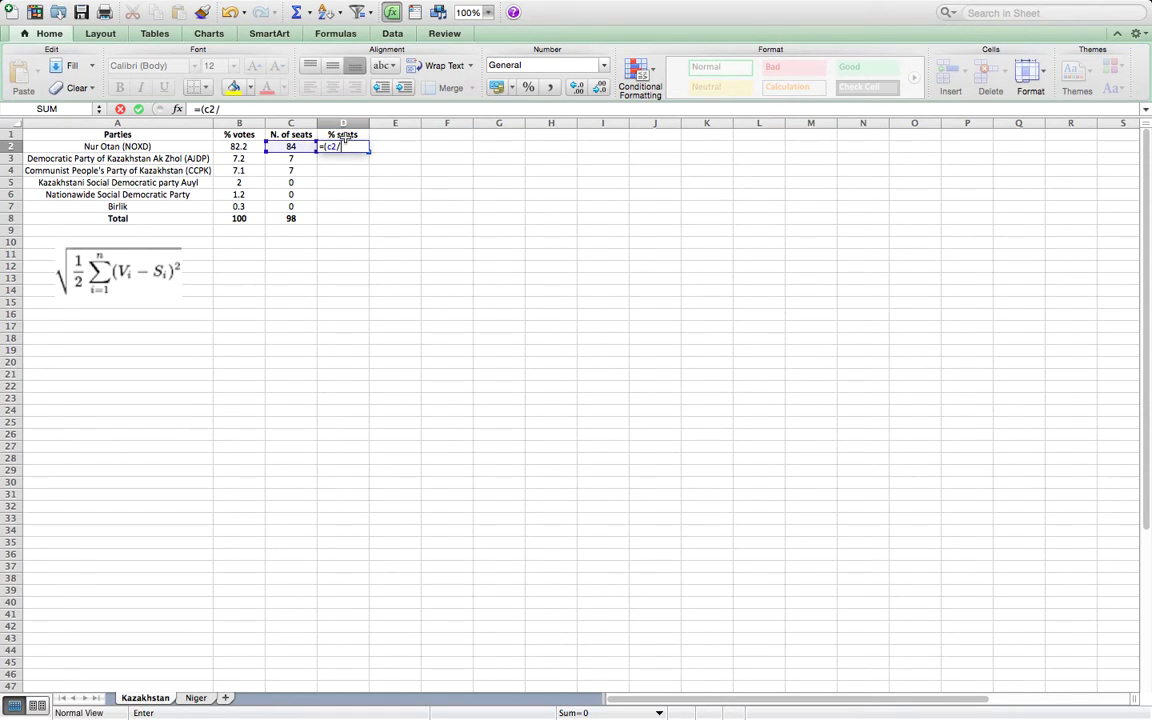
{"action": "type", "text": "/c$8"}
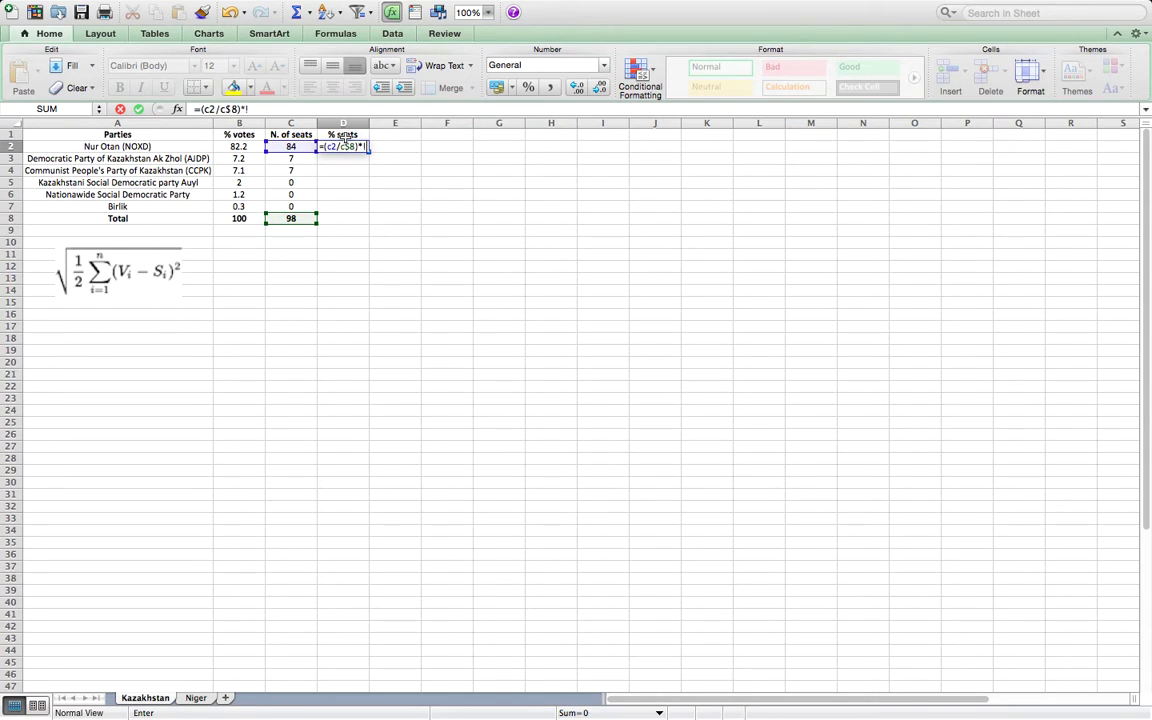
{"action": "type", "text": ")*100"}
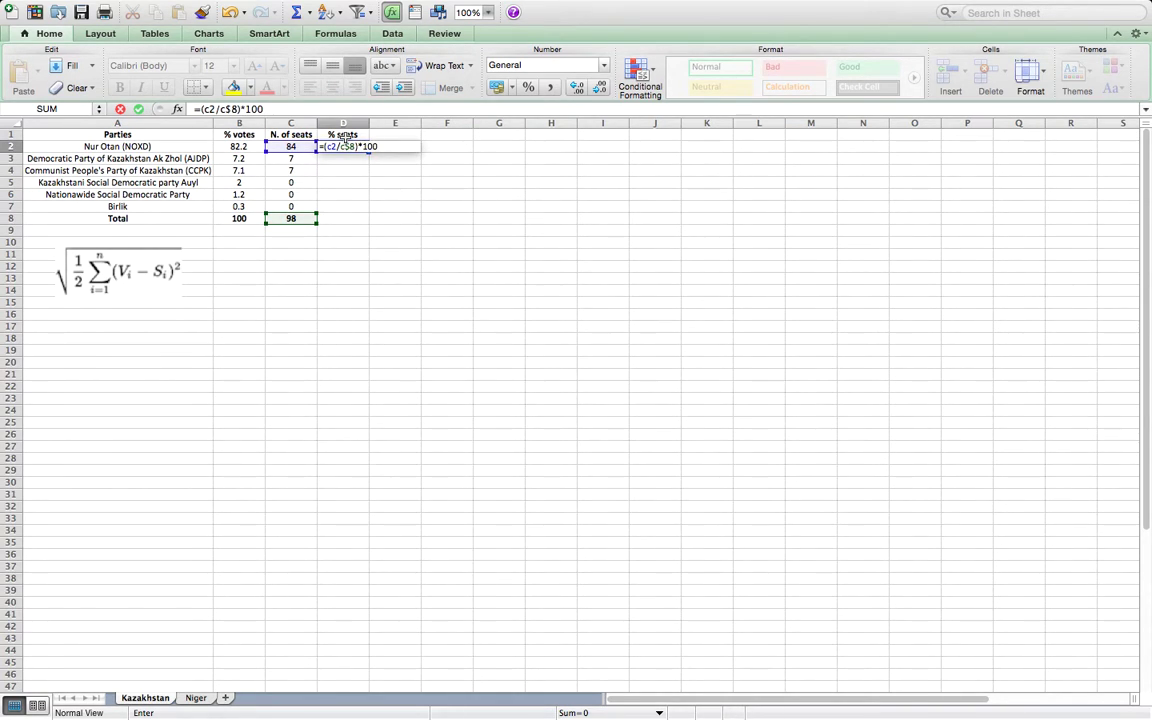
{"action": "key", "text": "Return"}
{"action": "left_click", "coordinate": [355, 149]}
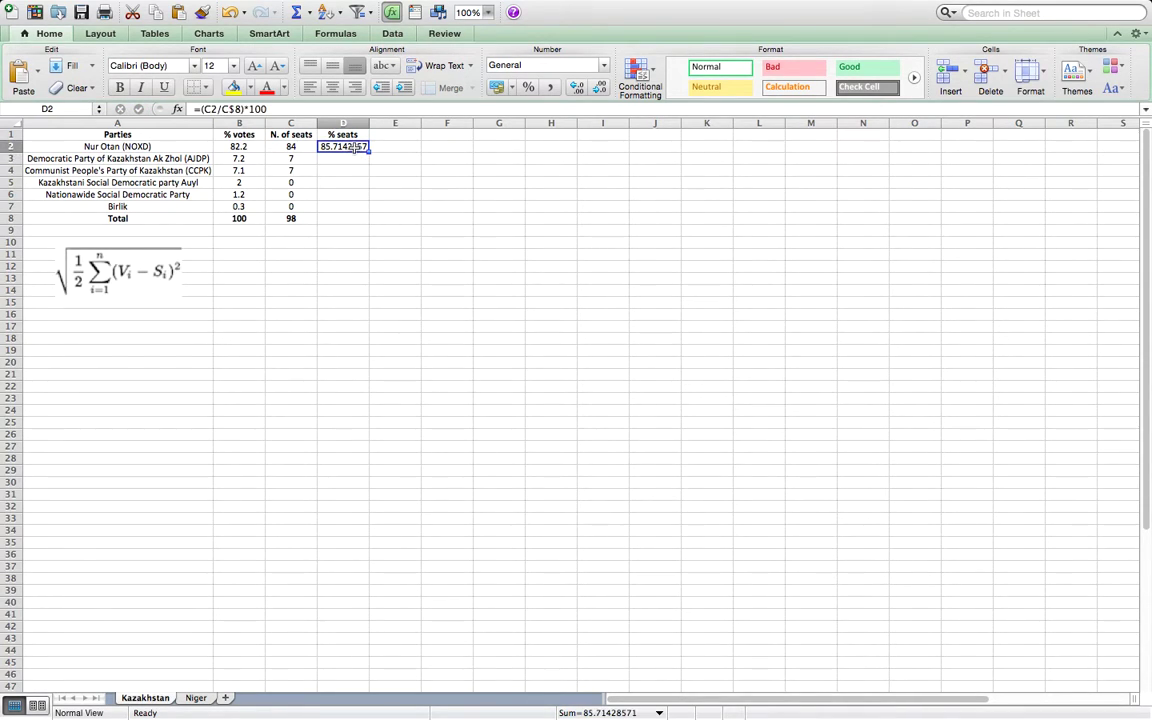
{"action": "left_click_drag", "start_coordinate": [368, 152], "coordinate": [362, 214]}
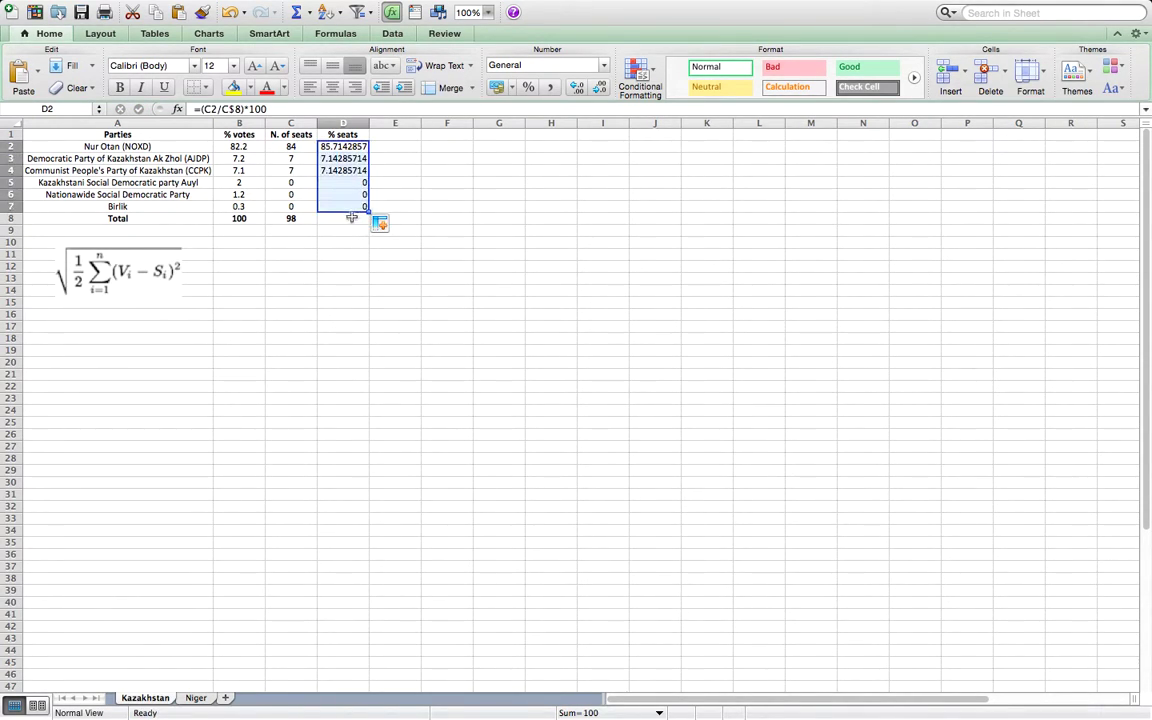
Total the % seats column in D8 with AutoSum Sum, giving 100
{"action": "left_click", "coordinate": [348, 218]}
{"action": "left_click", "coordinate": [332, 36]}
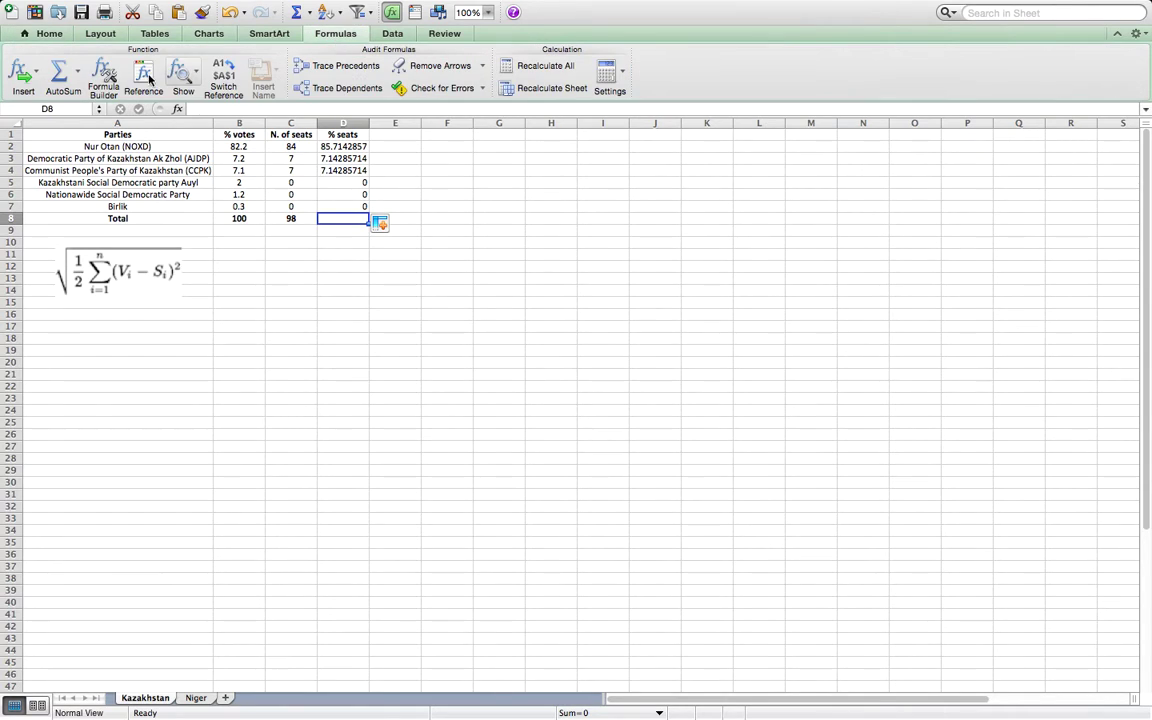
{"action": "left_click", "coordinate": [64, 72]}
{"action": "left_click", "coordinate": [66, 97]}
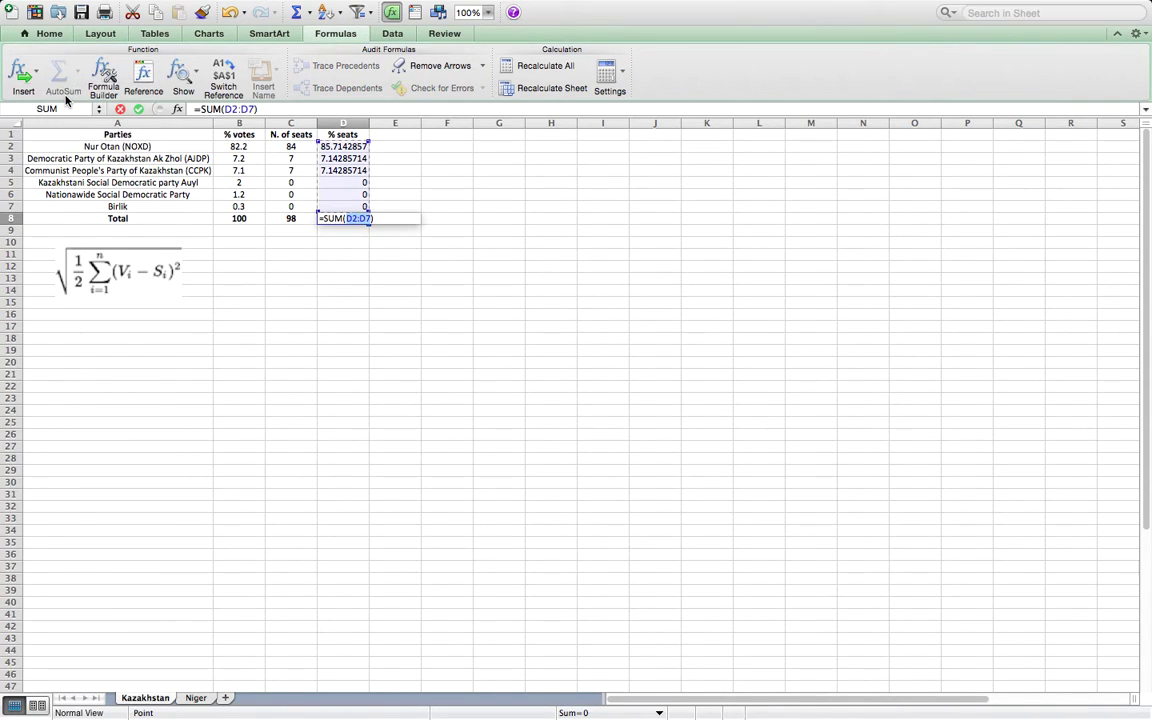
{"action": "key", "text": "Return"}
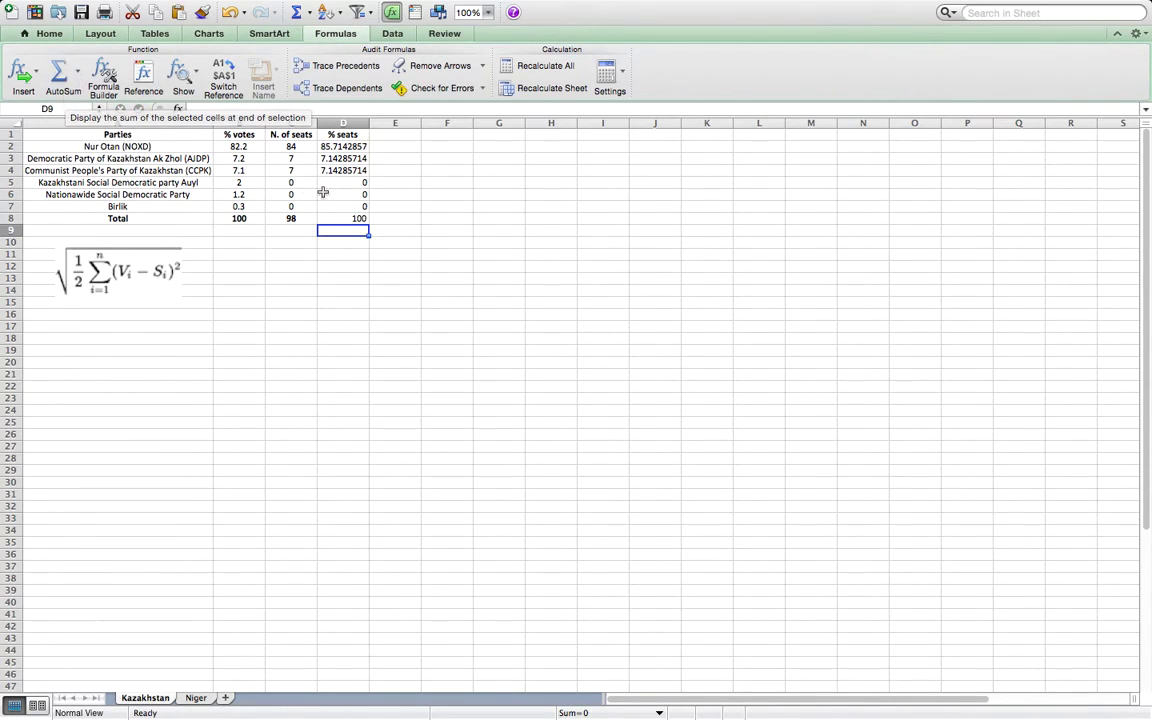
{"action": "left_click", "coordinate": [343, 216]}
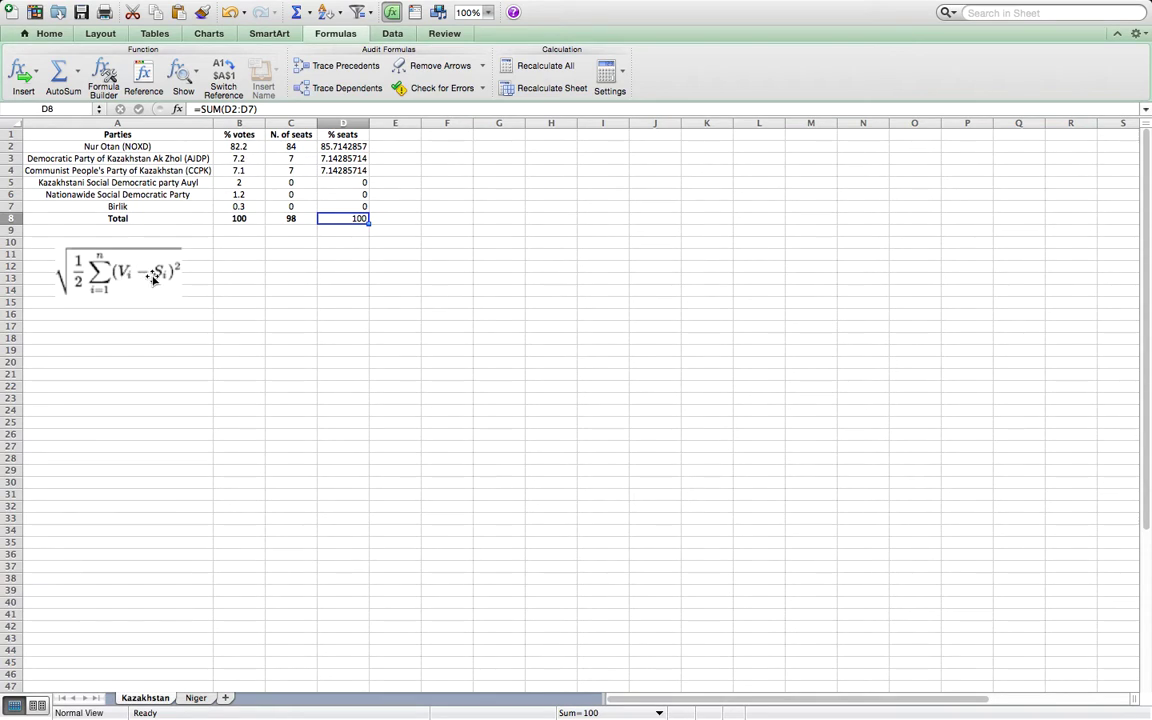
Head F1 'v-s' and enter =B2-D2 in F2
{"action": "left_click", "coordinate": [446, 134]}
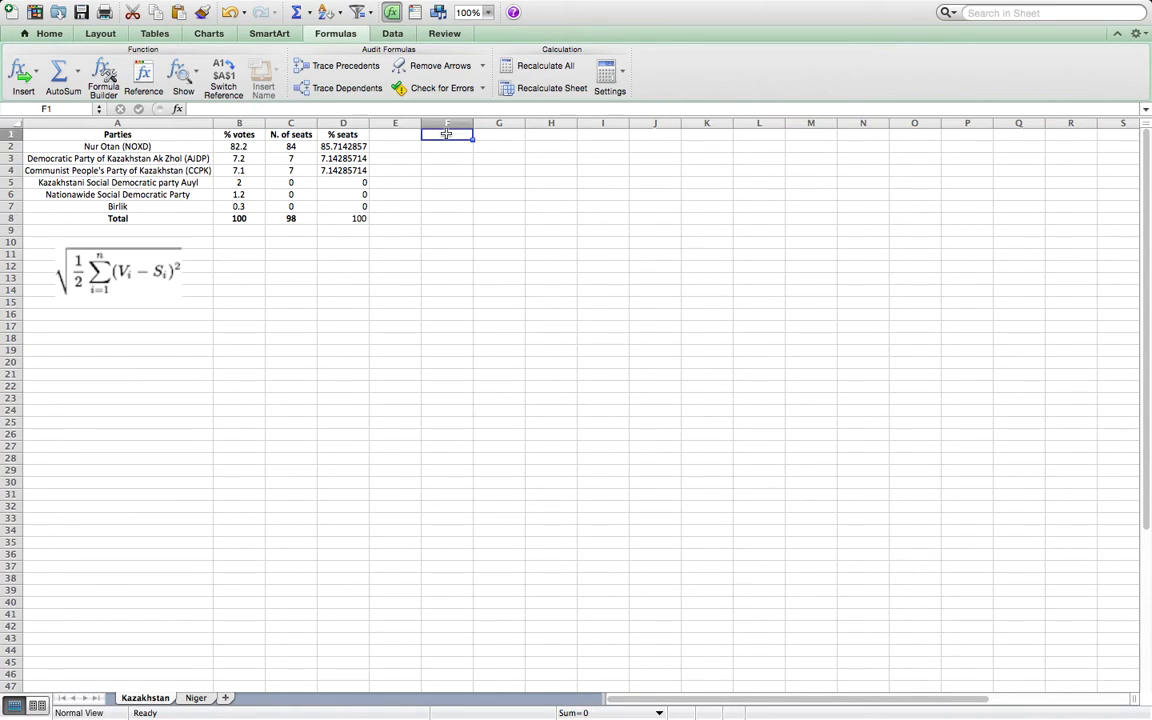
{"action": "type", "text": "v-s"}
{"action": "key", "text": "Return"}
{"action": "type", "text": "="}
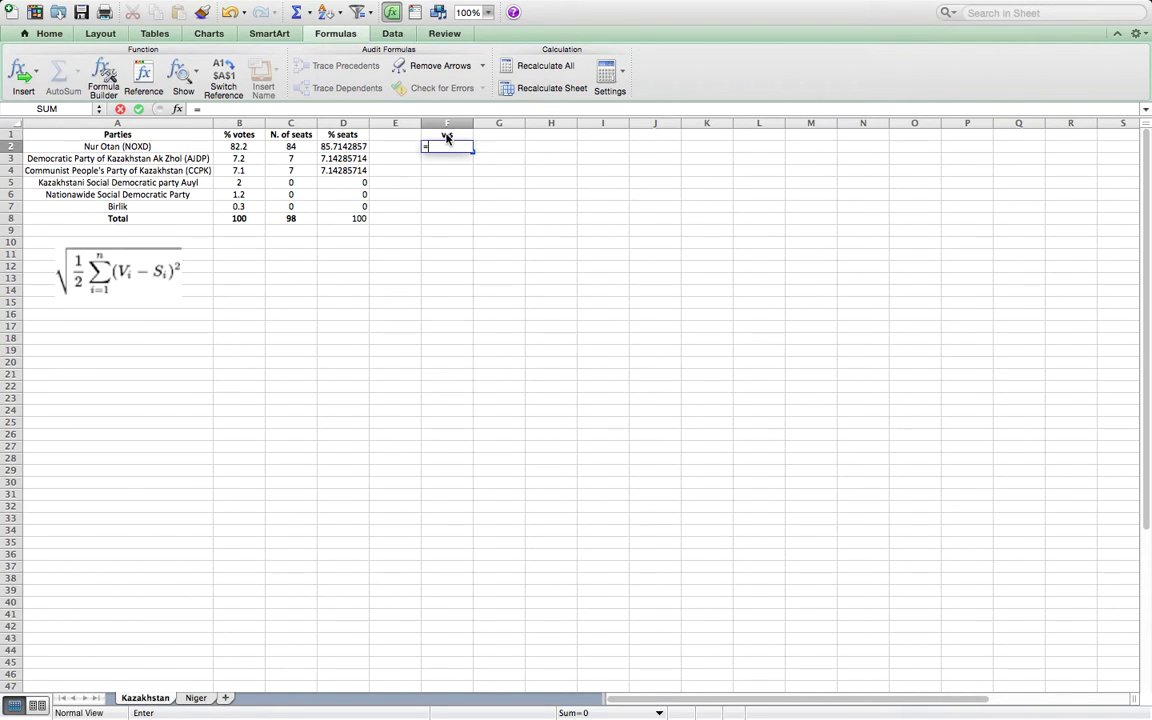
{"action": "type", "text": "d"}
{"action": "key", "text": "BackSpace"}
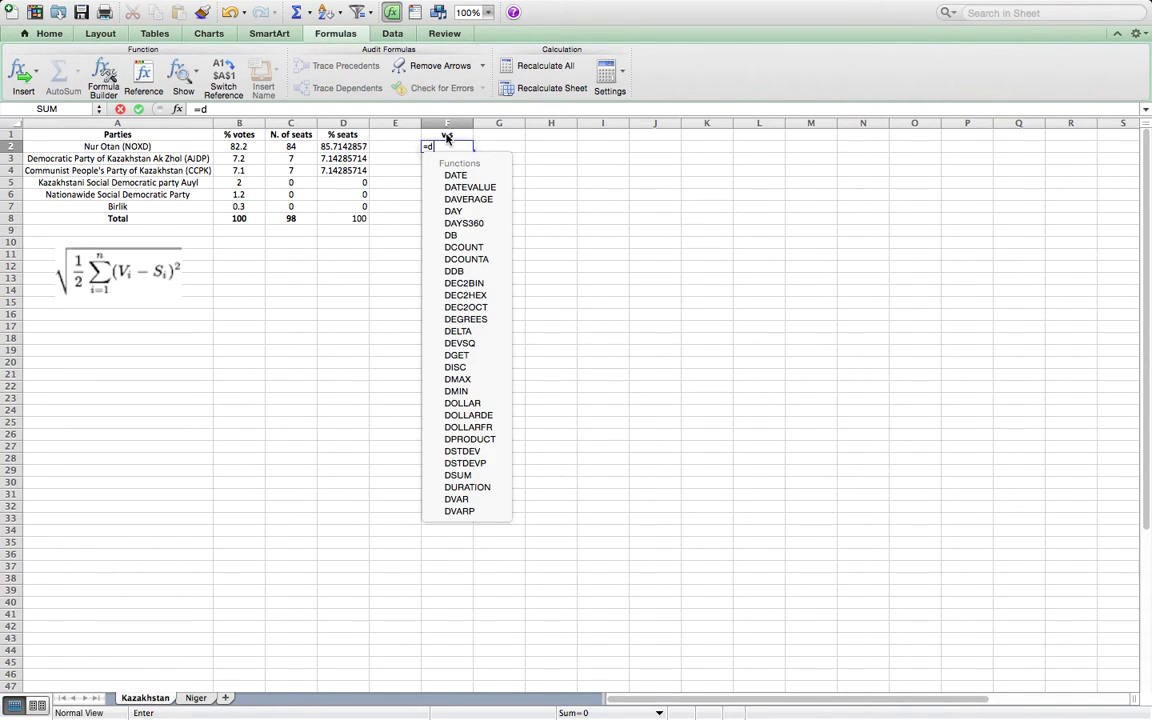
{"action": "key", "text": "BackSpace"}
{"action": "type", "text": "b2"}
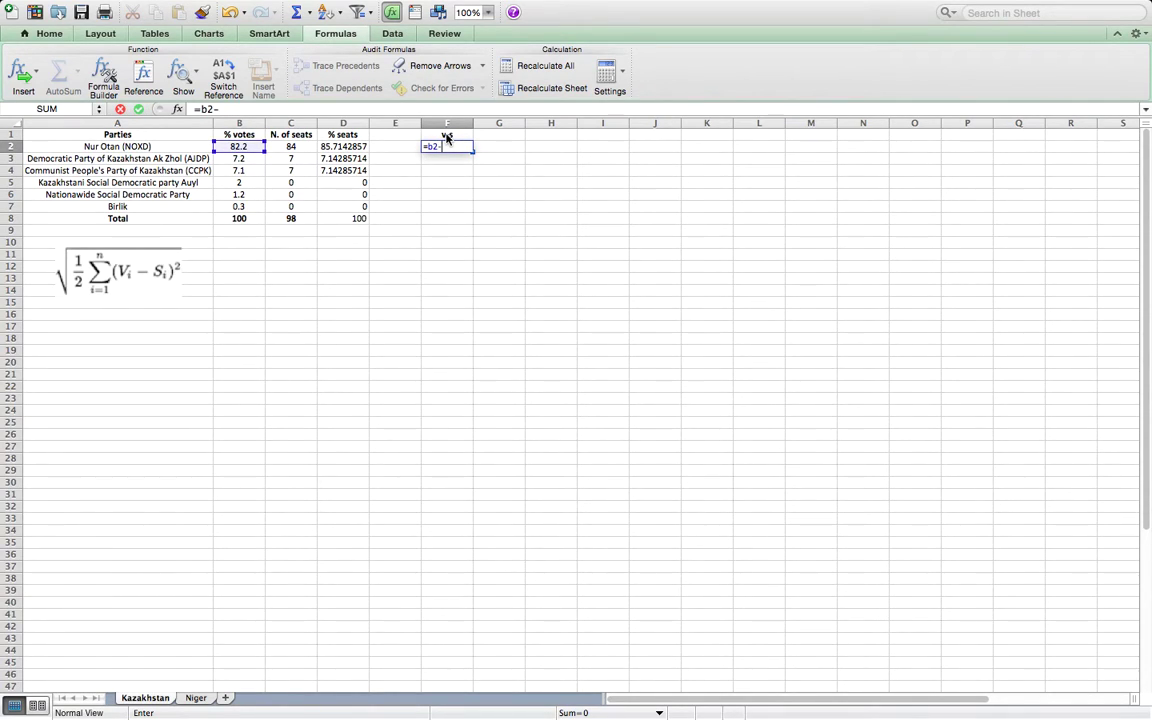
{"action": "type", "text": "-d2"}
{"action": "key", "text": "Return"}
Copy the v-s formula down to F7 and select the values in F2:F7
{"action": "left_click", "coordinate": [447, 146]}
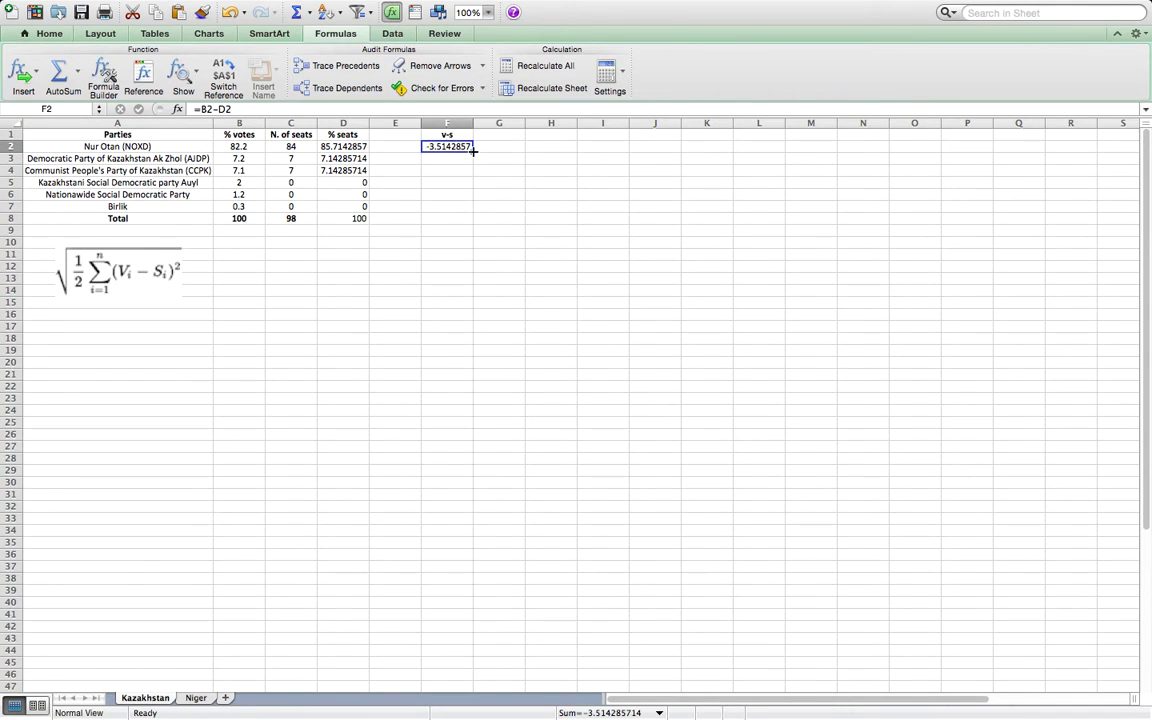
{"action": "left_click_drag", "start_coordinate": [473, 150], "coordinate": [466, 216]}
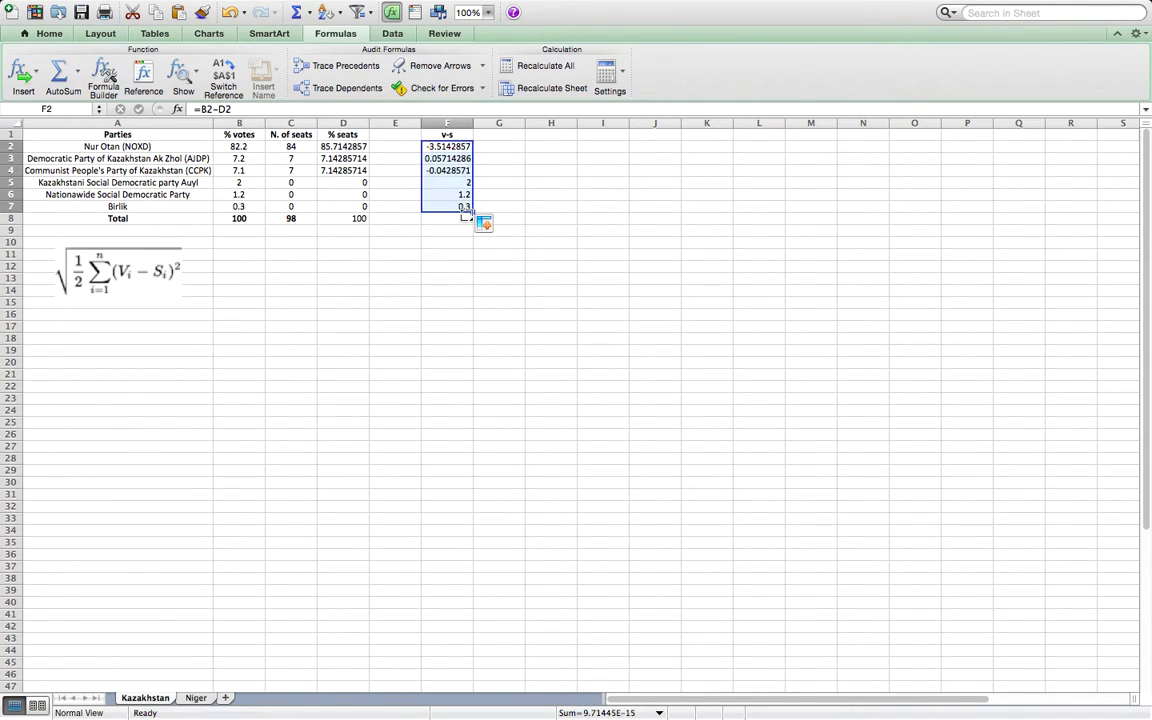
{"action": "left_click", "coordinate": [352, 218]}
{"action": "left_click", "coordinate": [50, 35]}
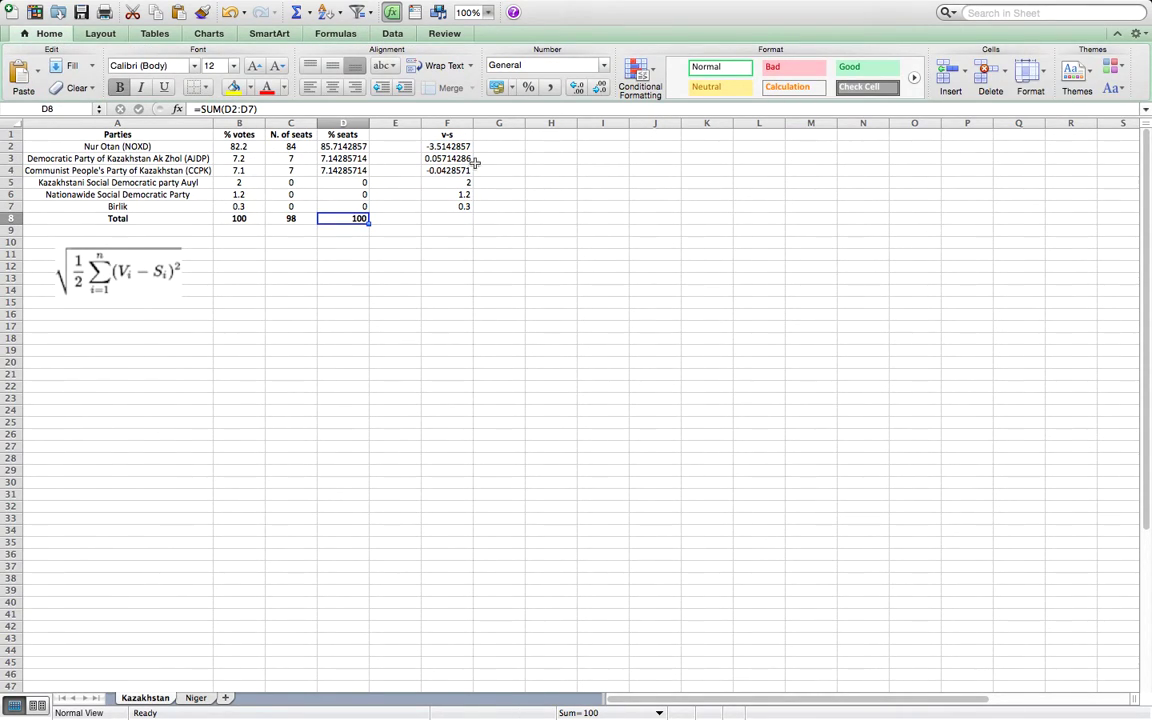
{"action": "left_click_drag", "start_coordinate": [445, 146], "coordinate": [446, 203]}
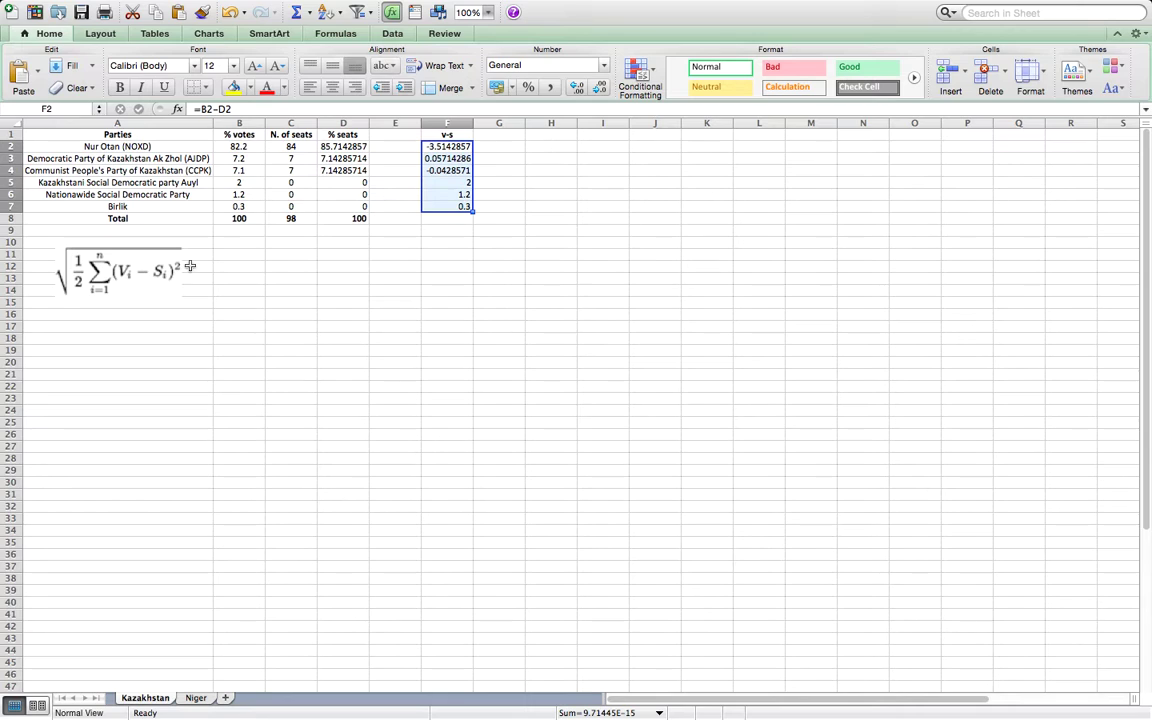
Head G1 'f^2' and fill =F2*F2 from G2 down to G7
{"action": "left_click", "coordinate": [503, 134]}
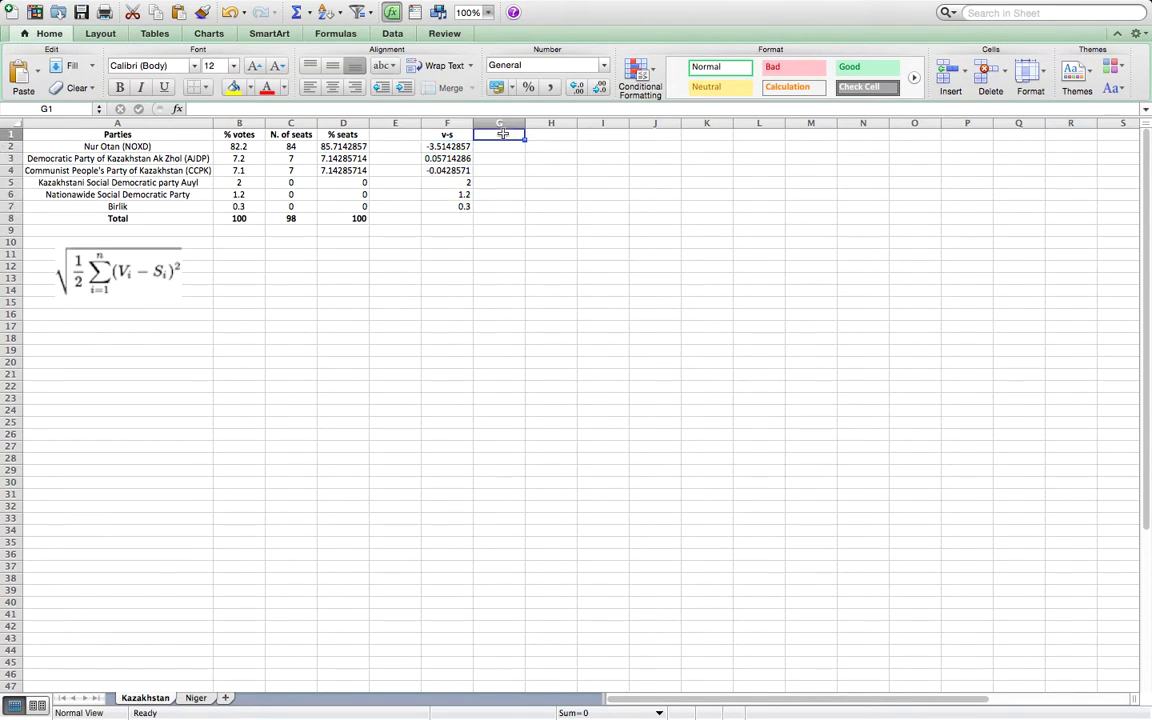
{"action": "type", "text": "f^2"}
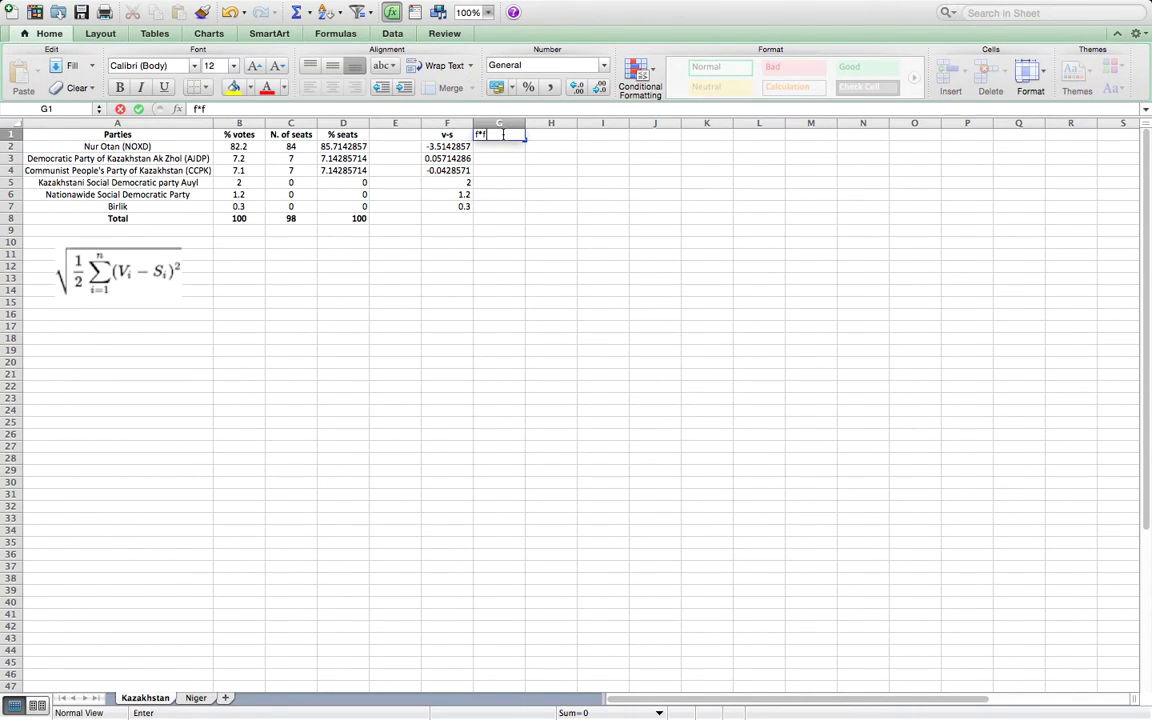
{"action": "key", "text": "Return"}
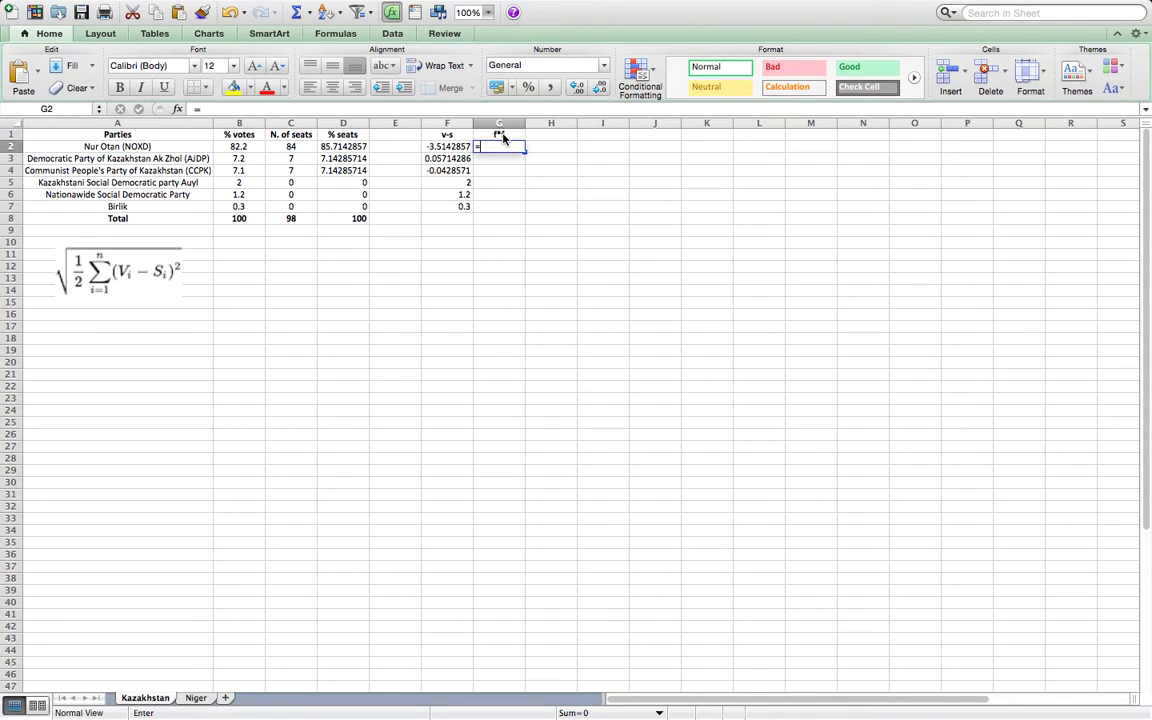
{"action": "type", "text": "=f"}
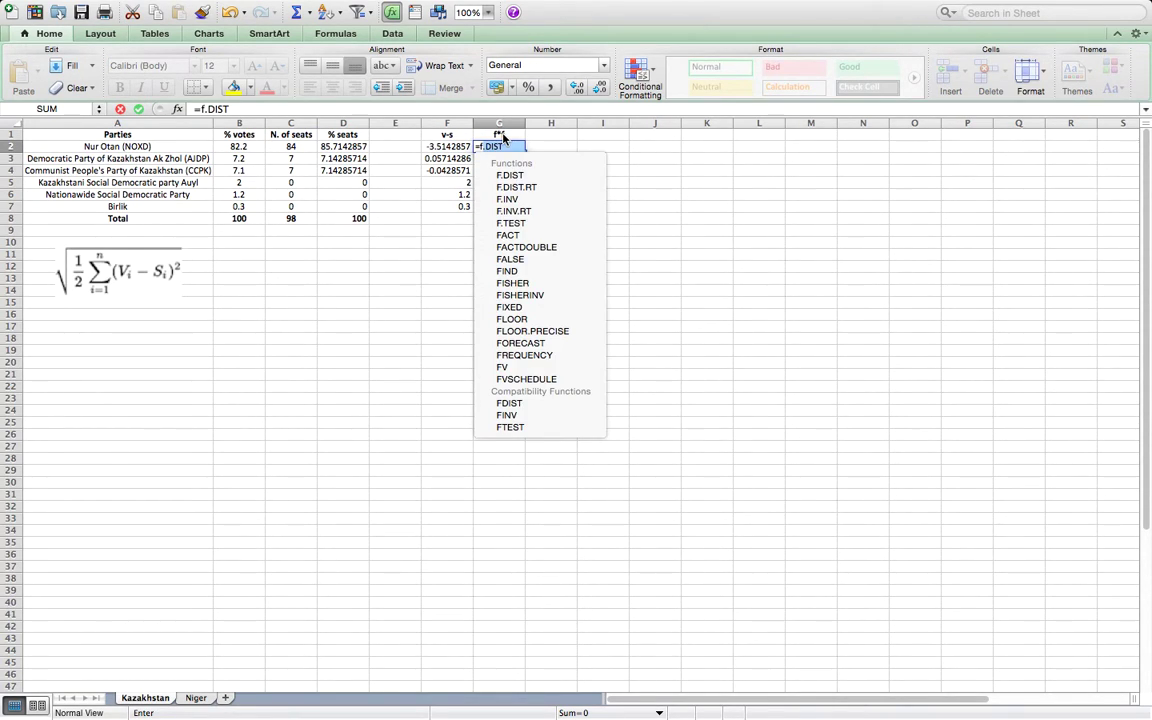
{"action": "type", "text": "2*f2"}
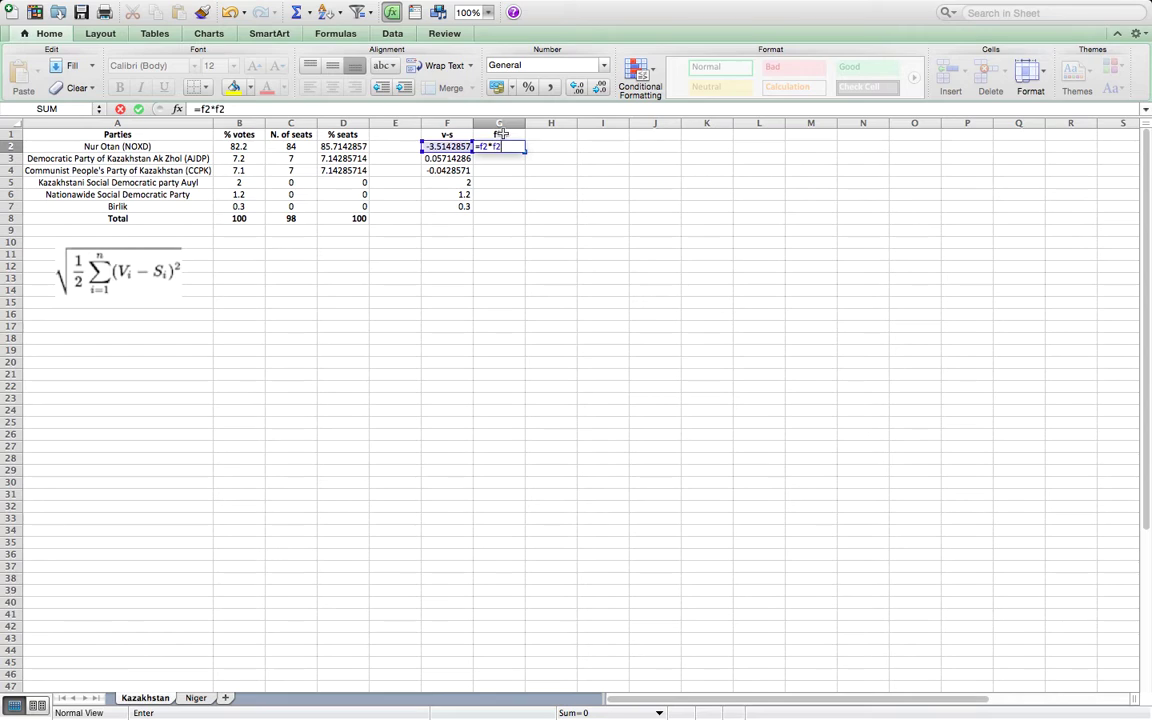
{"action": "key", "text": "Return"}
{"action": "left_click", "coordinate": [507, 146]}
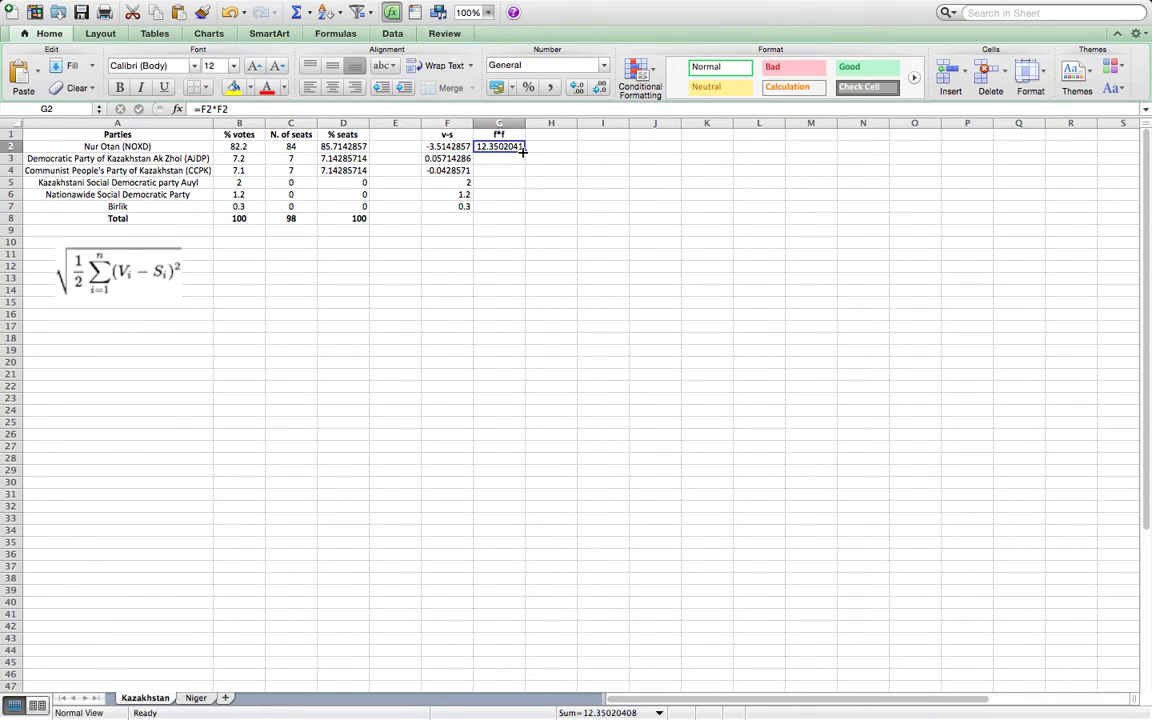
{"action": "left_click_drag", "start_coordinate": [524, 152], "coordinate": [521, 207]}
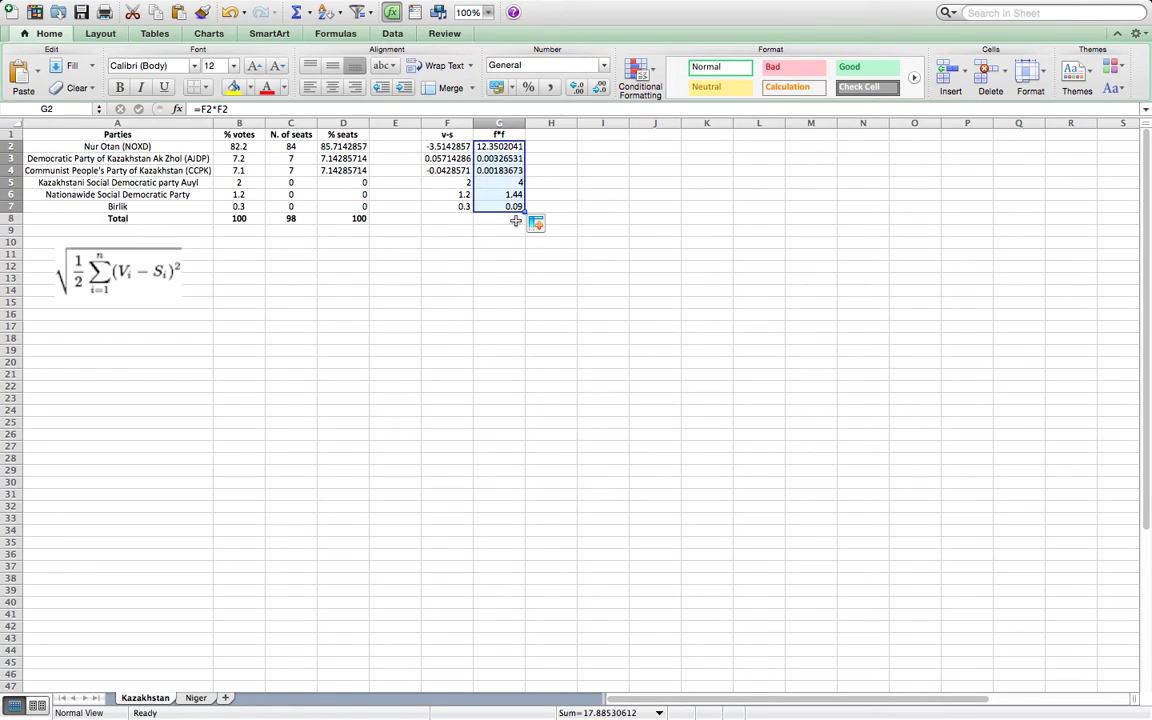
Sum G2:G7 in G8 with AutoSum to get 17.8853061, then move to G10
{"action": "left_click", "coordinate": [507, 218]}
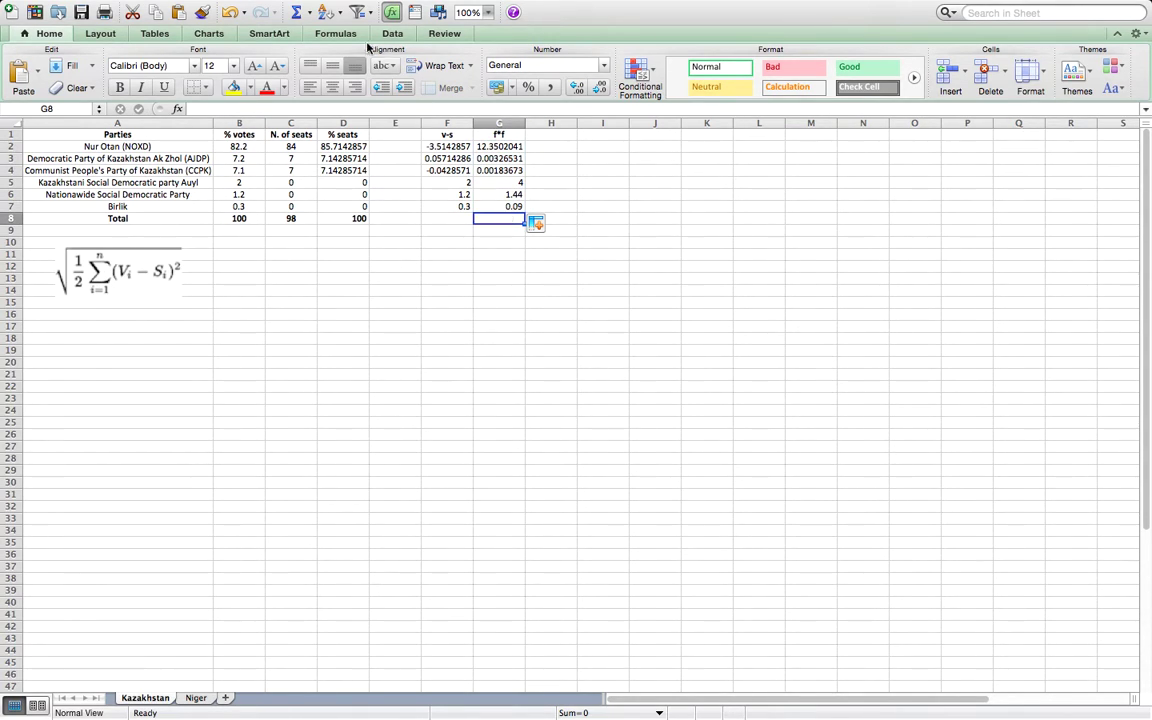
{"action": "left_click", "coordinate": [336, 33]}
{"action": "left_click", "coordinate": [77, 70]}
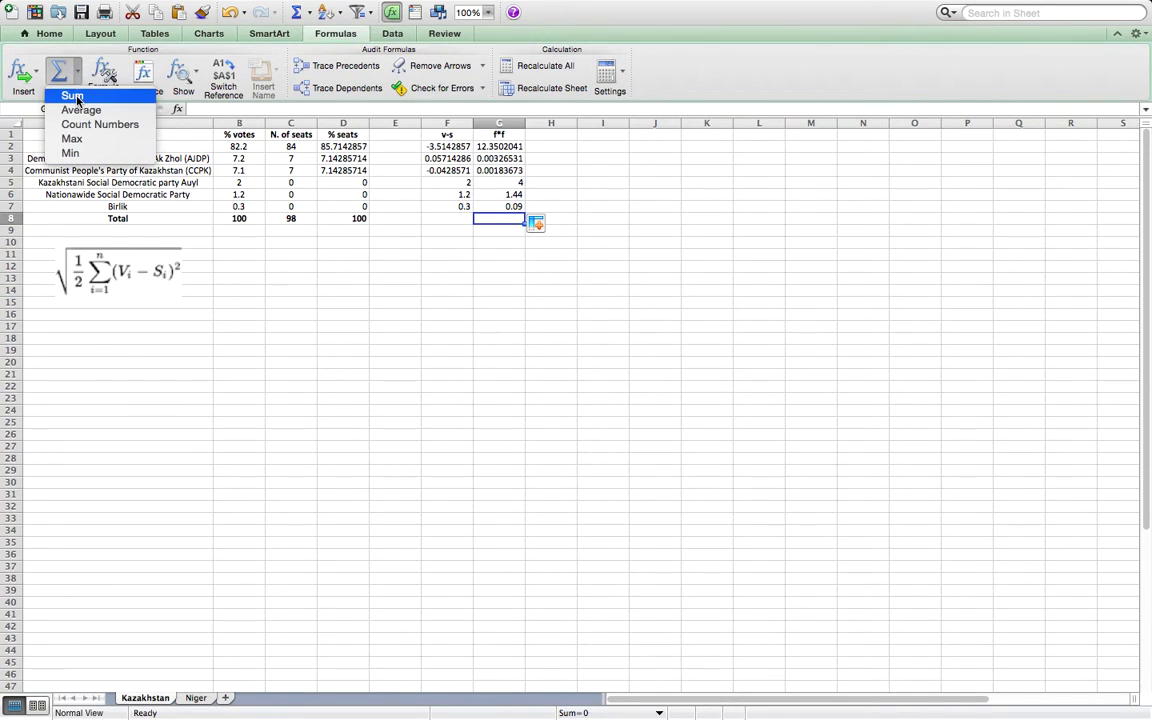
{"action": "left_click", "coordinate": [74, 96]}
{"action": "key", "text": "Return"}
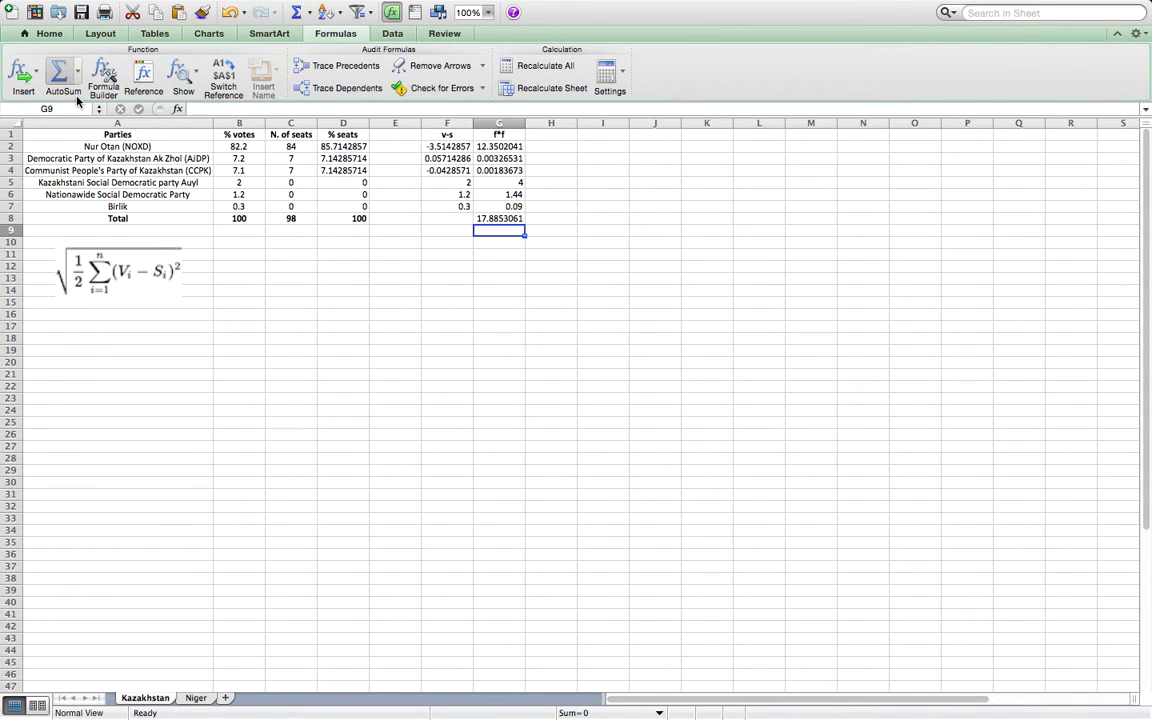
{"action": "key", "text": "Up"}
{"action": "key", "text": "Down"}
{"action": "key", "text": "Down"}
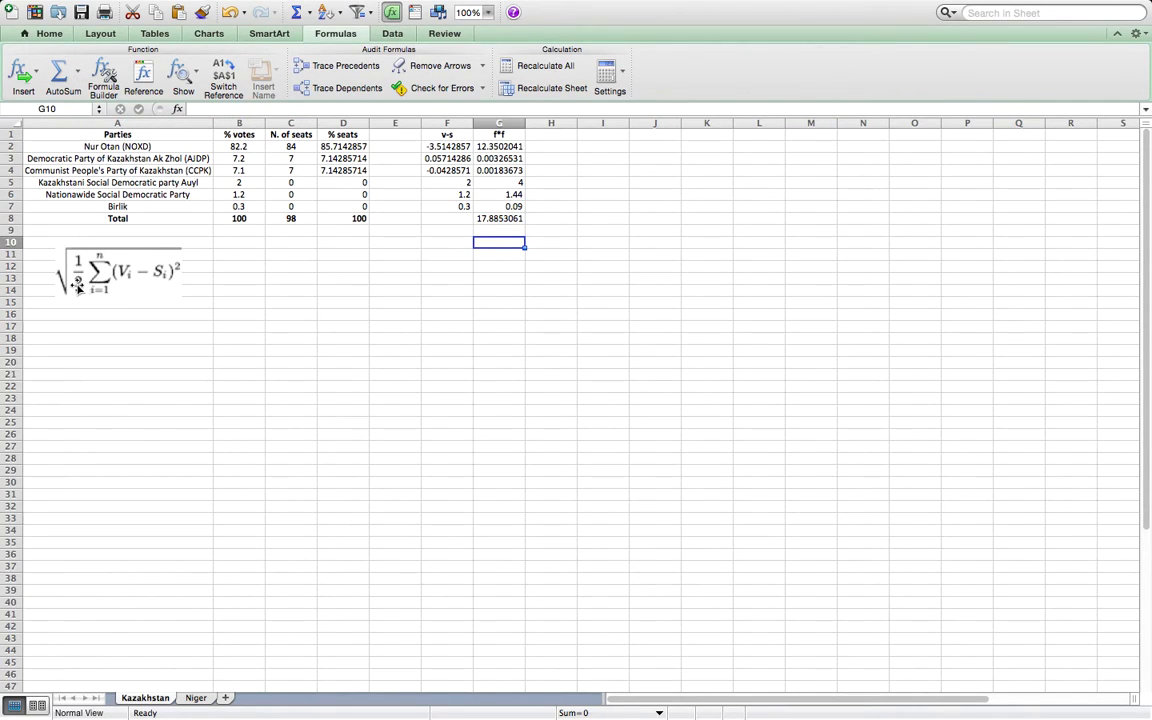
Enter =G8/2 in G10 and =SQRT(G10) in G12, giving 2.9904269
{"action": "type", "text": "="}
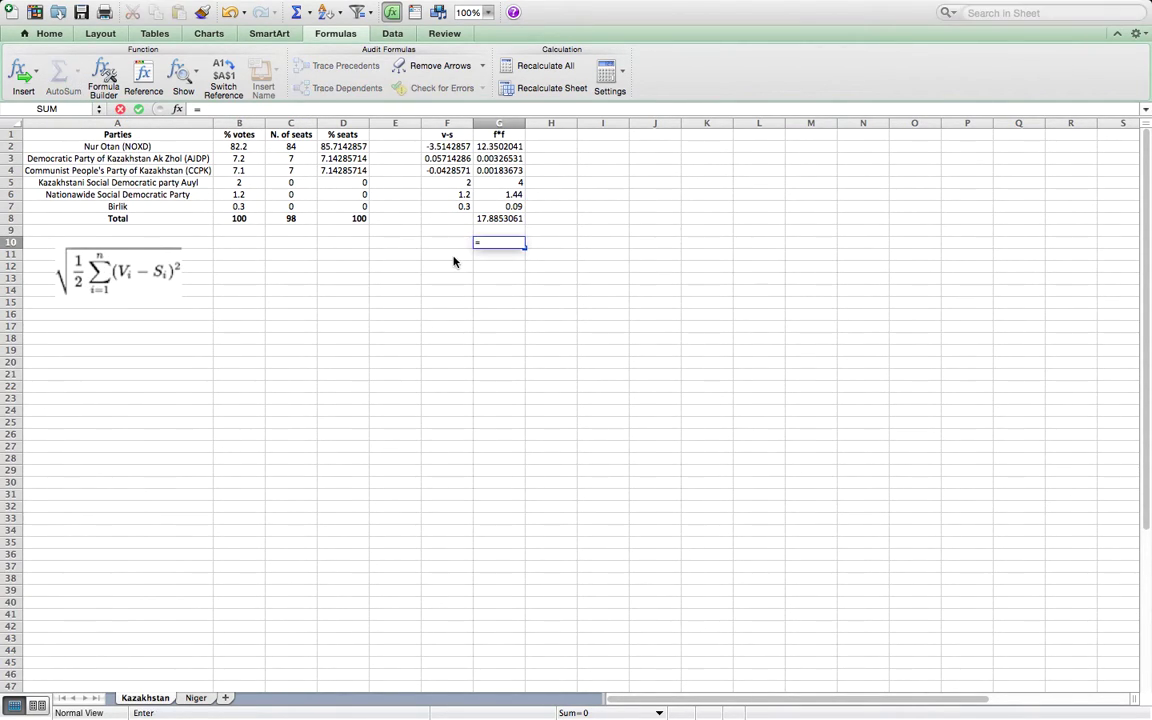
{"action": "type", "text": "g"}
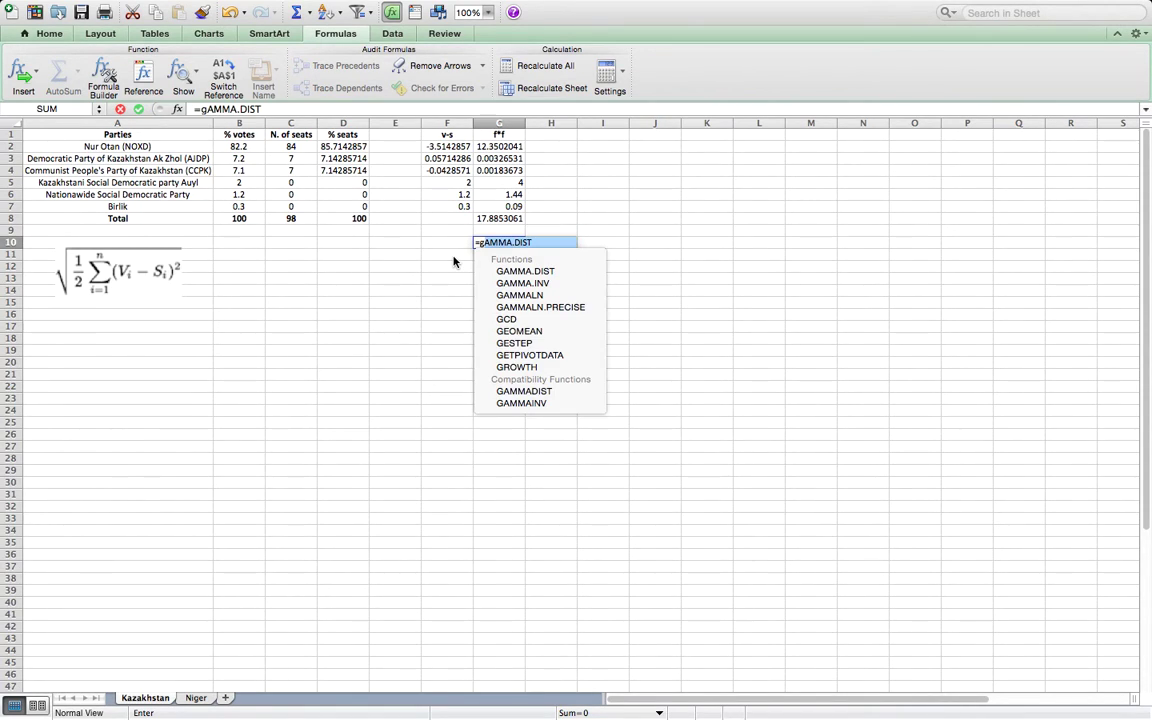
{"action": "type", "text": "8/"}
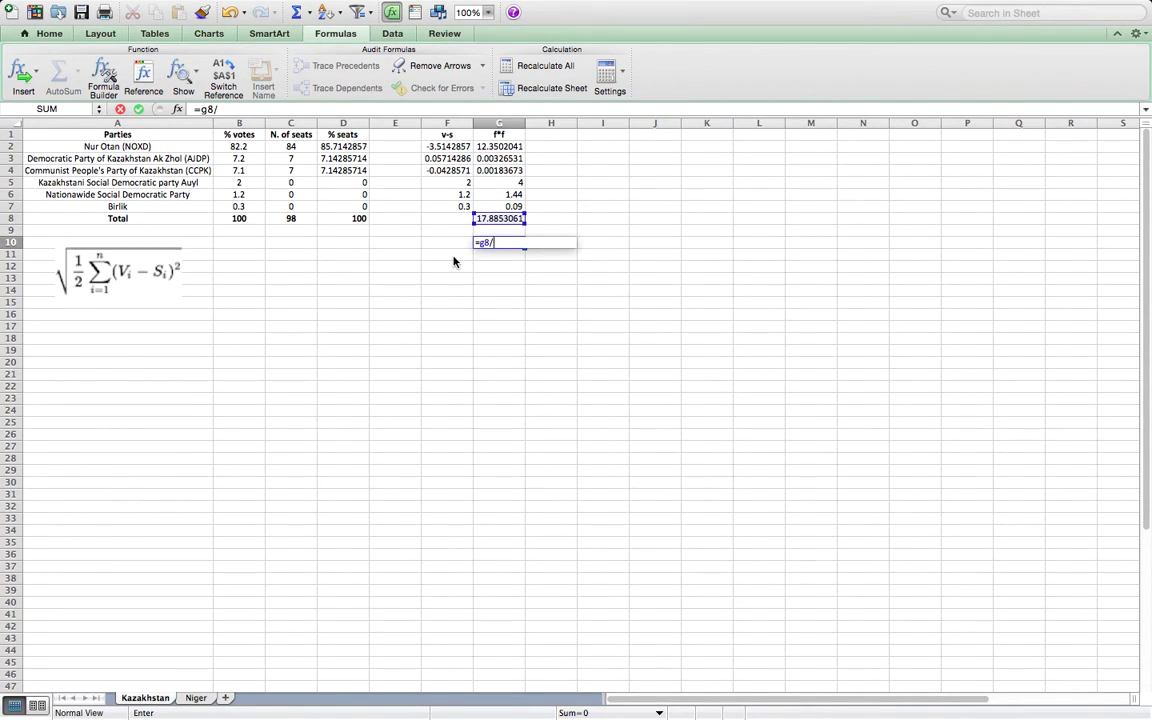
{"action": "type", "text": "2"}
{"action": "key", "text": "Return"}
{"action": "key", "text": "Return"}
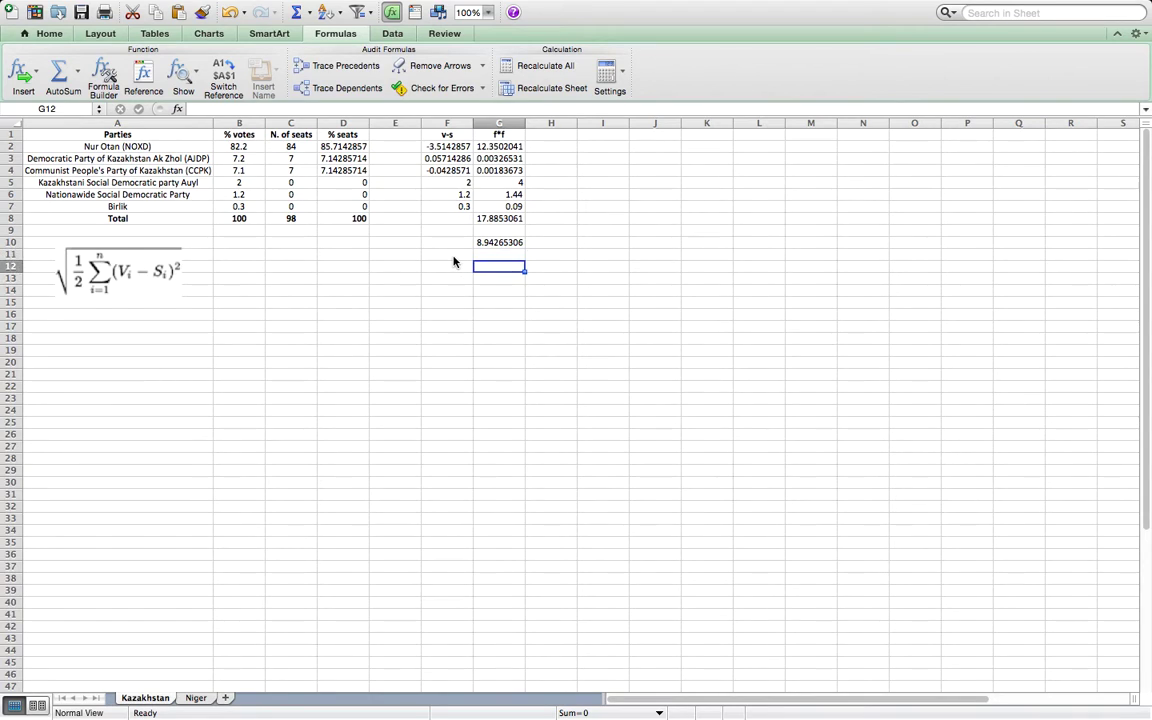
{"action": "type", "text": "="}
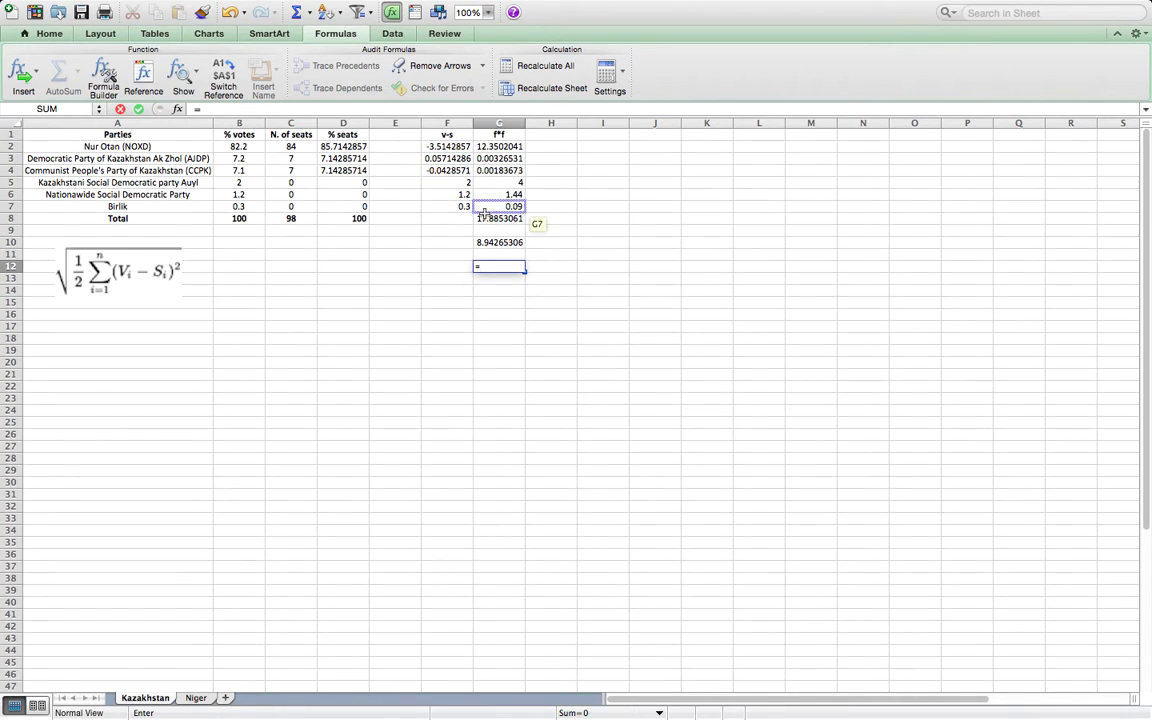
{"action": "left_click", "coordinate": [496, 266]}
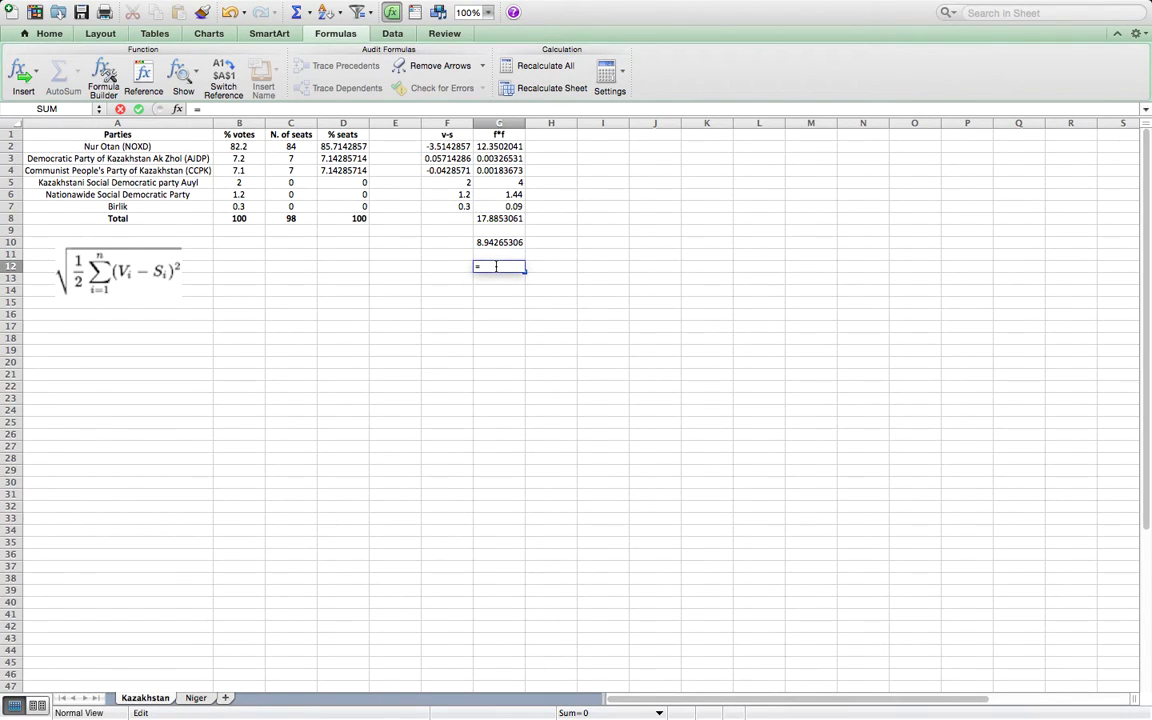
{"action": "type", "text": "SQRT"}
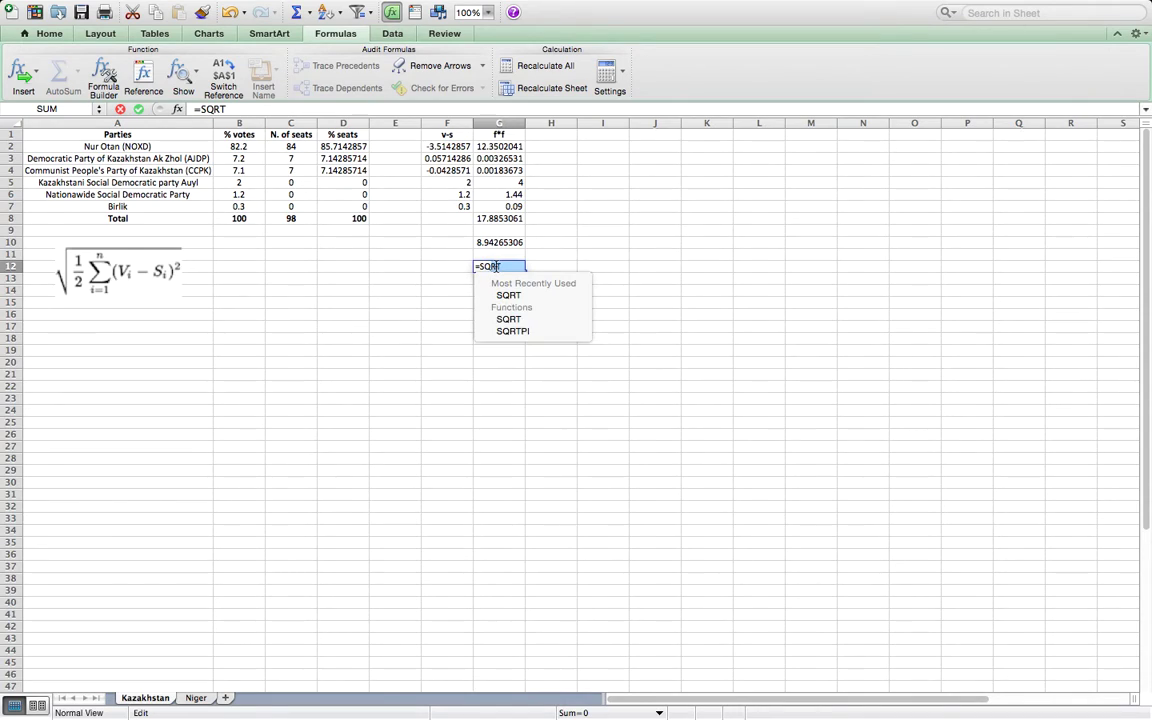
{"action": "type", "text": "("}
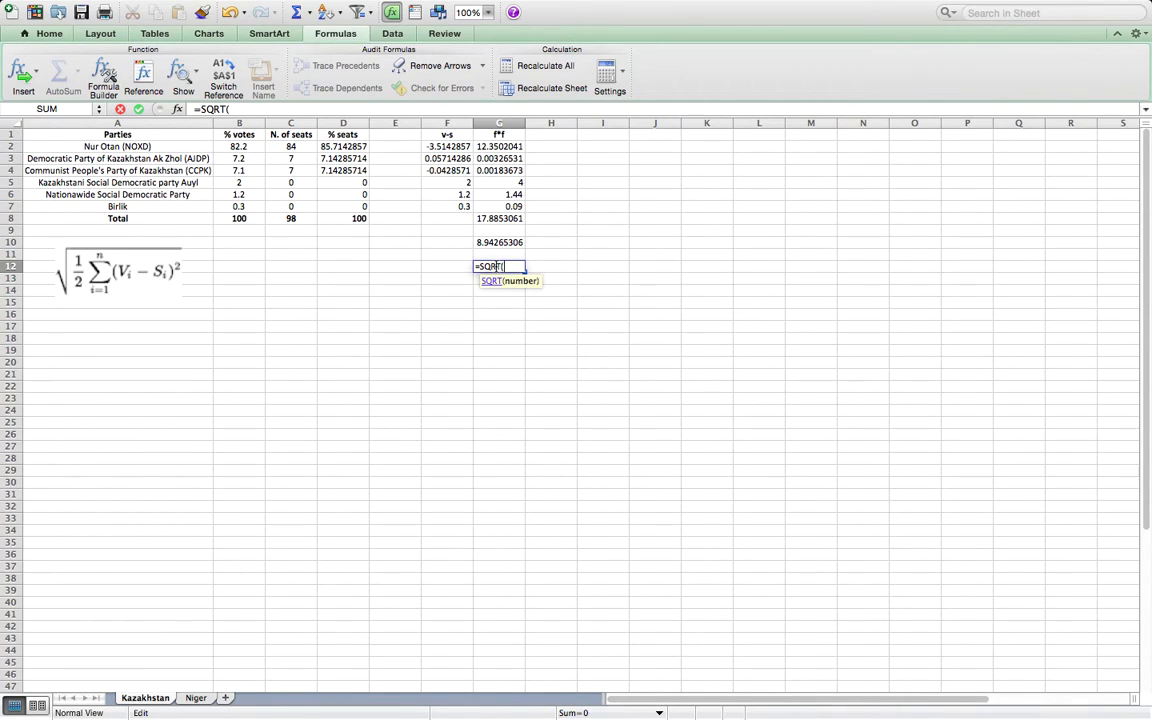
{"action": "type", "text": "g10"}
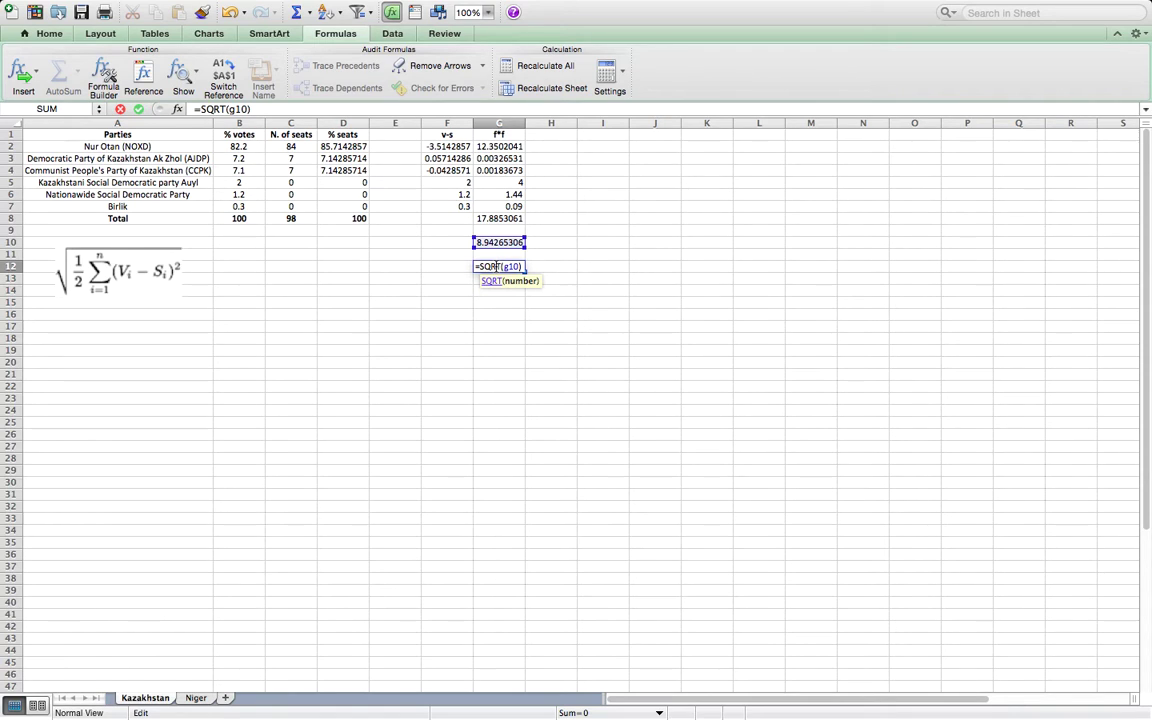
{"action": "type", "text": ")"}
{"action": "key", "text": "Return"}
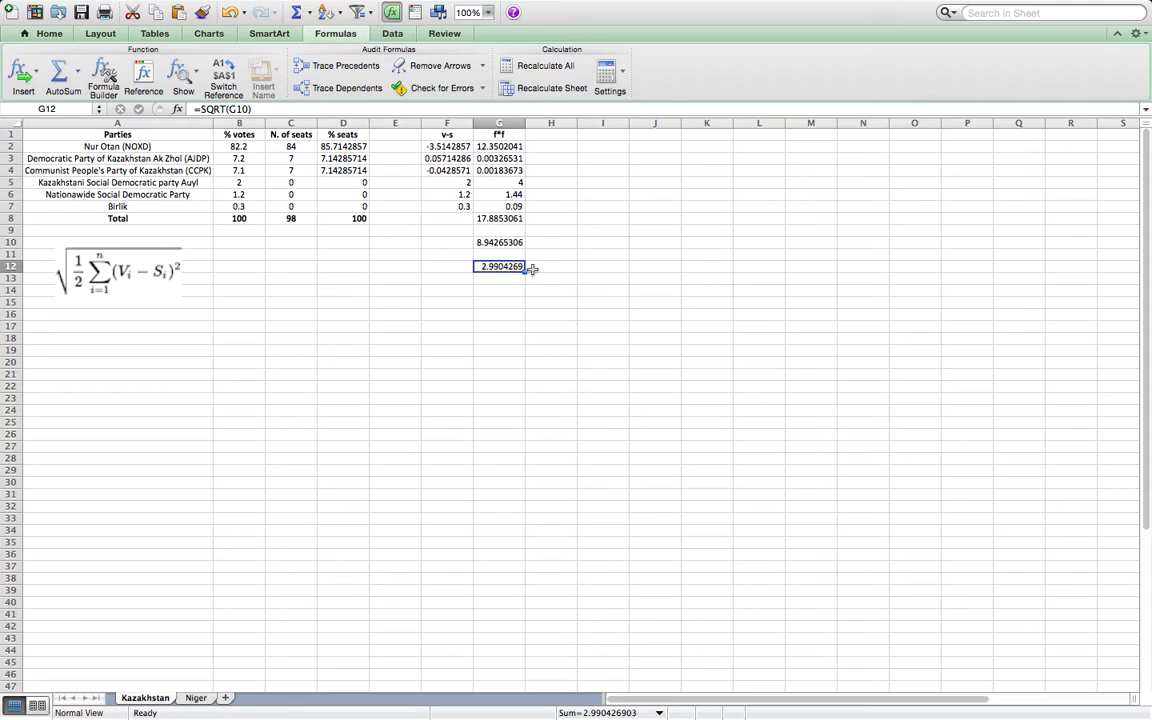
Make the G12 result bold and italic, select the equation picture, and open the Niger sheet
{"action": "left_click", "coordinate": [50, 34]}
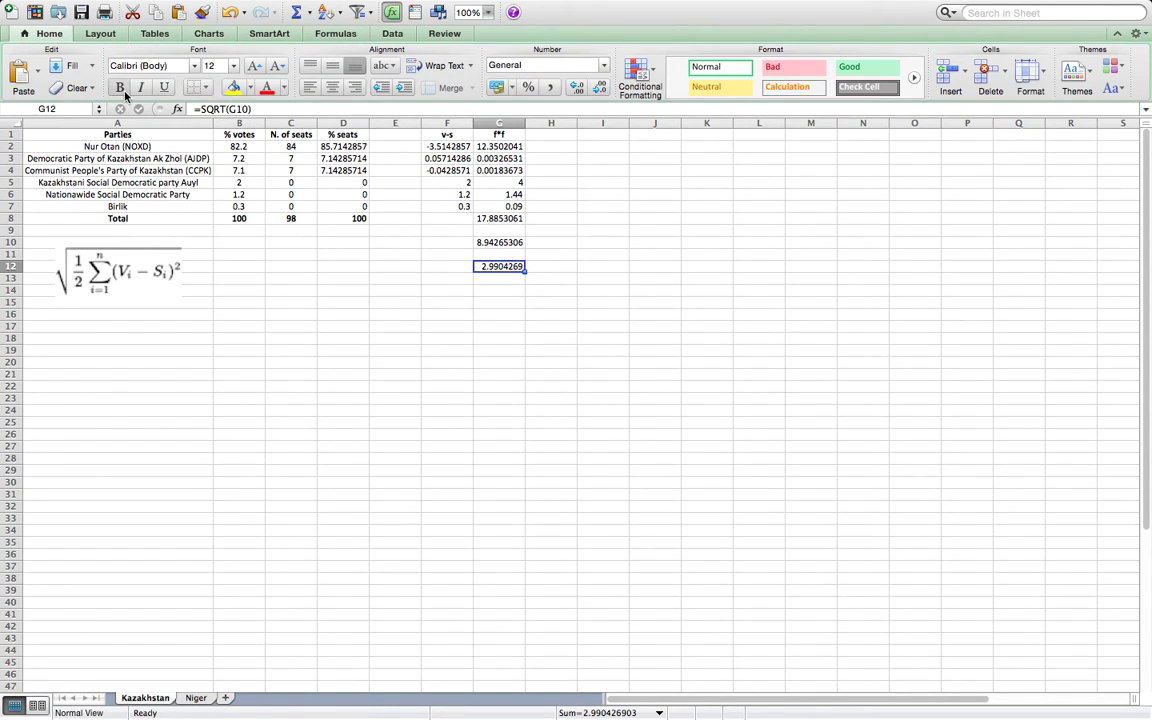
{"action": "left_click", "coordinate": [119, 87]}
{"action": "left_click", "coordinate": [142, 88]}
{"action": "left_click", "coordinate": [141, 271]}
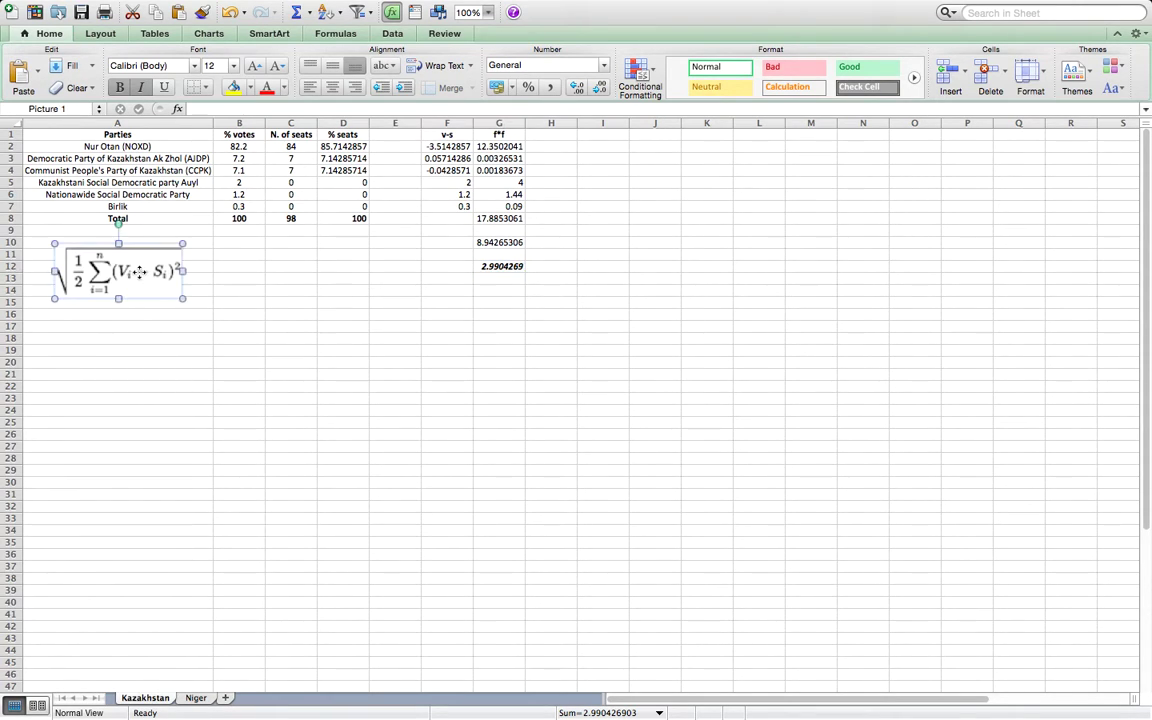
{"action": "left_click", "coordinate": [197, 701]}
Paste the equation picture just below the Niger table, then select the % votes values
{"action": "left_click", "coordinate": [151, 600]}
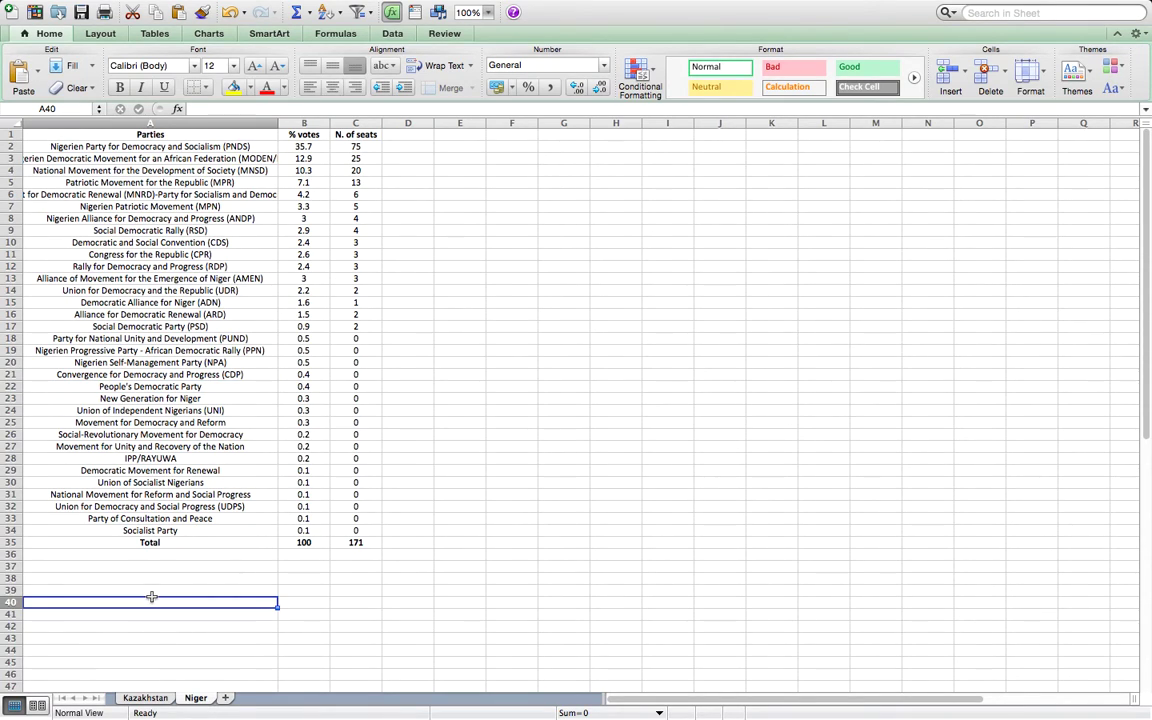
{"action": "key", "text": "cmd+v"}
{"action": "left_click_drag", "start_coordinate": [118, 617], "coordinate": [180, 589]}
{"action": "left_click_drag", "start_coordinate": [304, 146], "coordinate": [311, 531]}
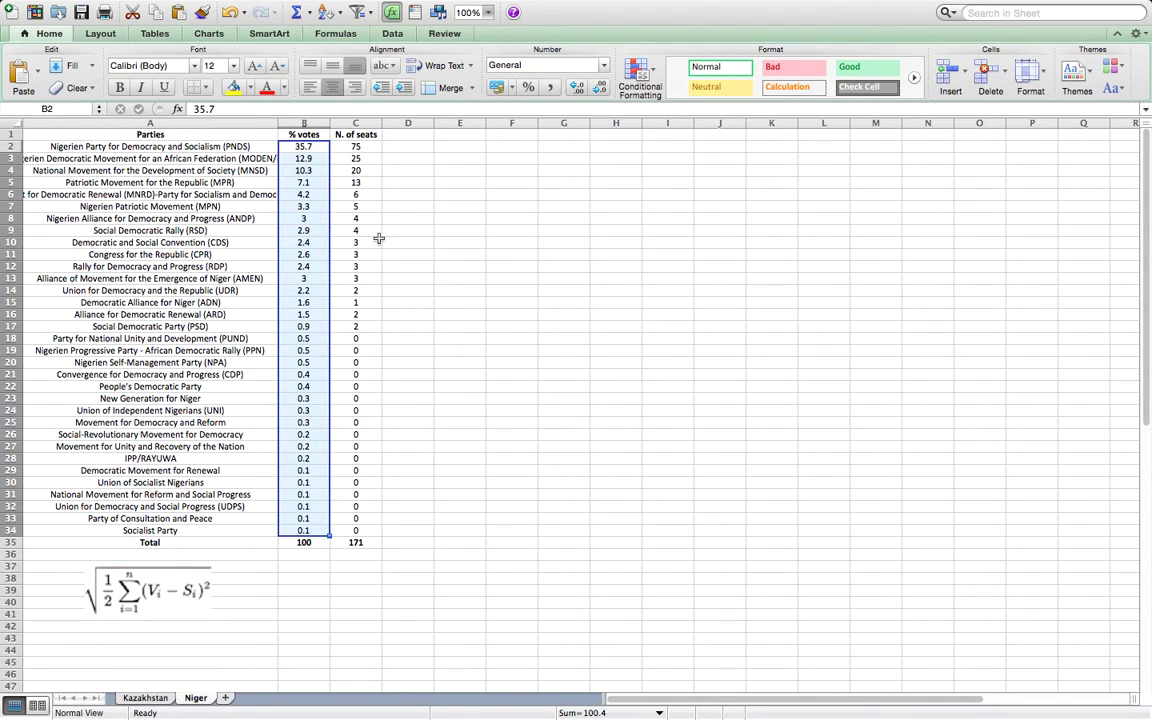
Add a '% seats' header in D1 and fill =(C2/C$35)*100 from D2 down to D34
{"action": "left_click", "coordinate": [404, 134]}
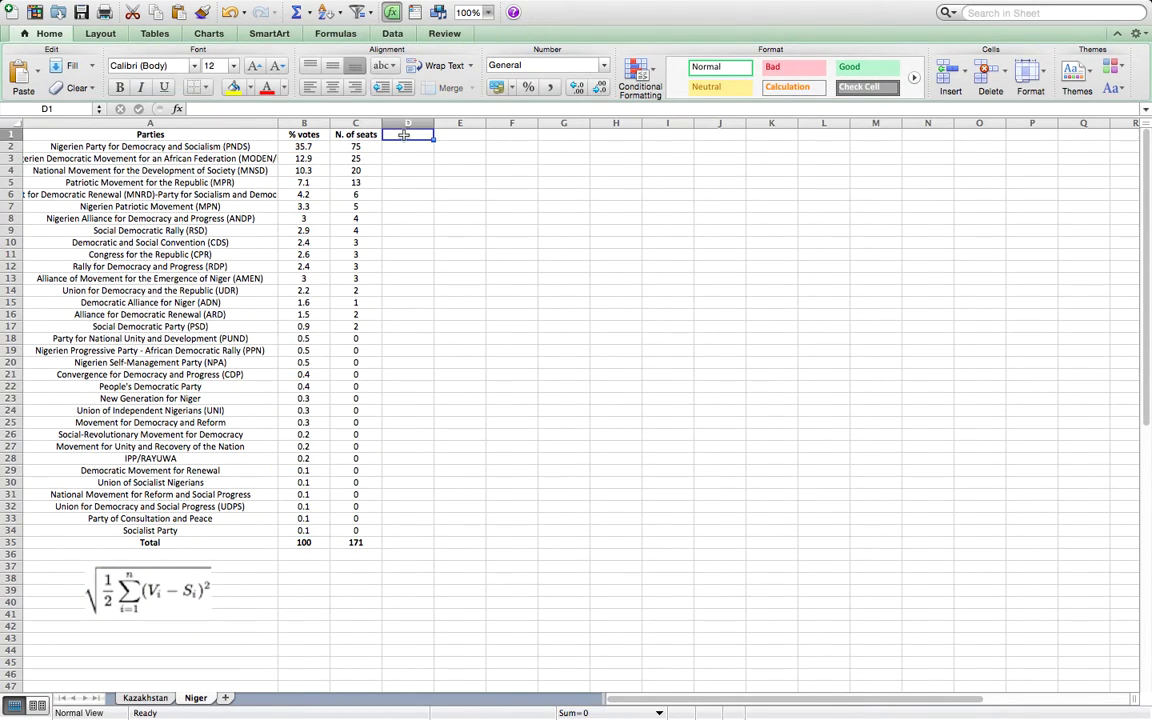
{"action": "type", "text": "=5"}
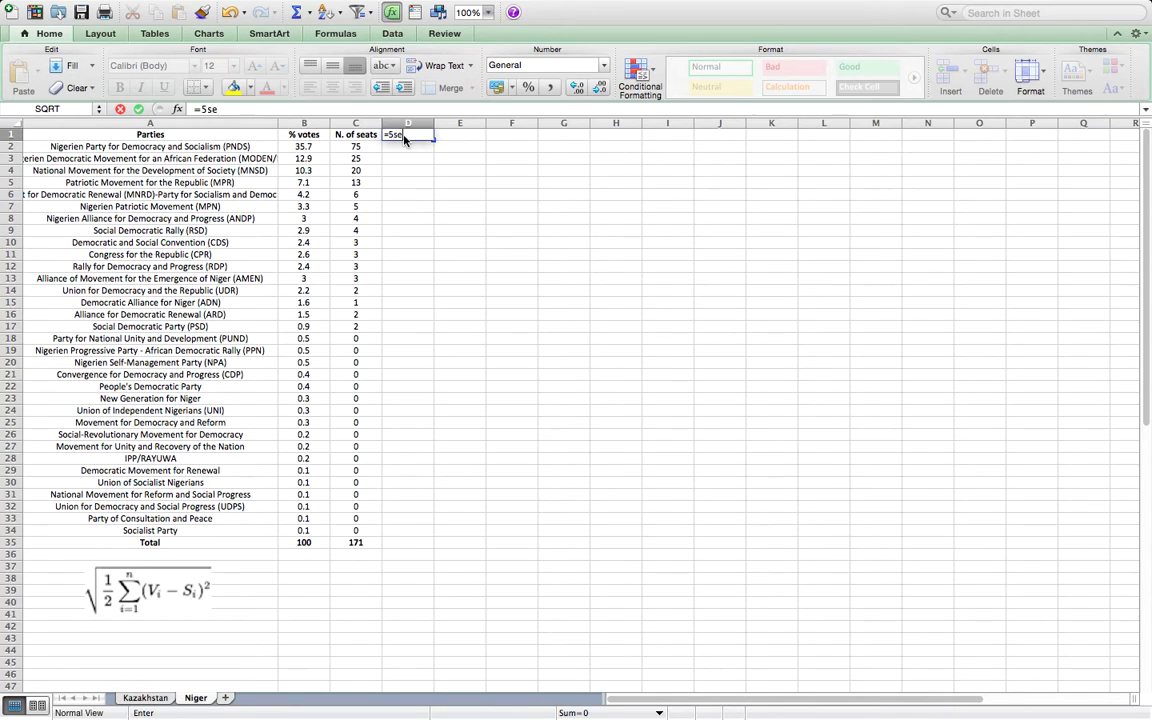
{"action": "type", "text": "se"}
{"action": "key", "text": "BackSpace"}
{"action": "type", "text": "% seats"}
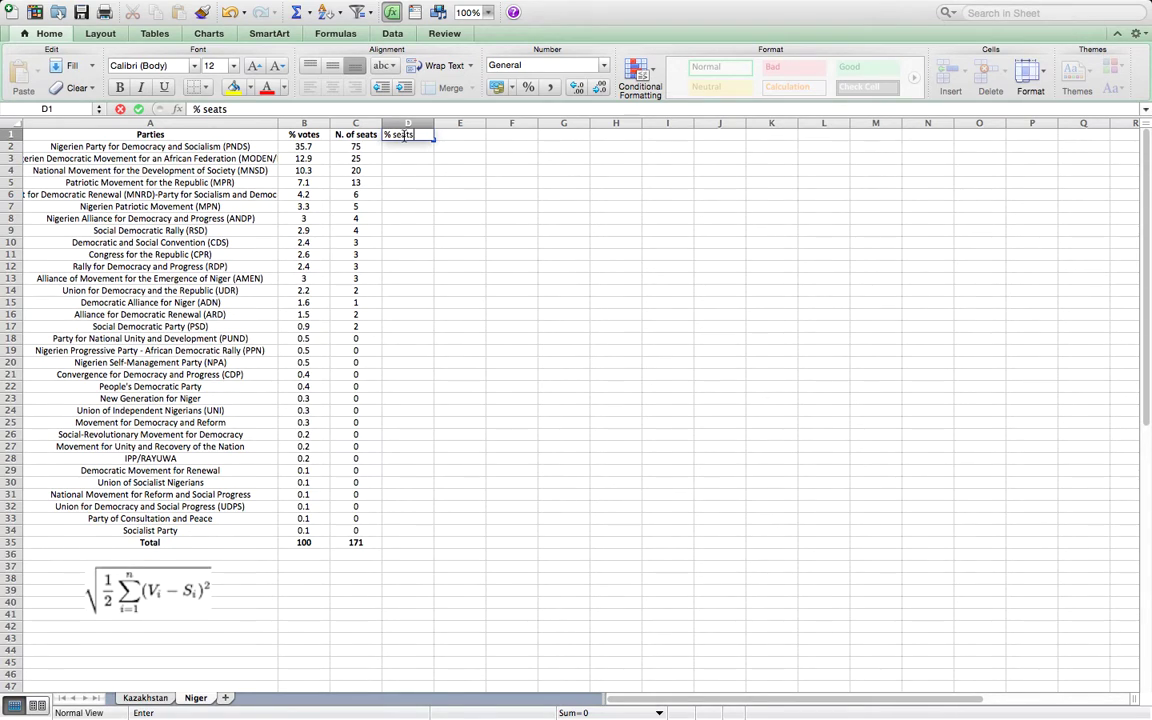
{"action": "key", "text": "Return"}
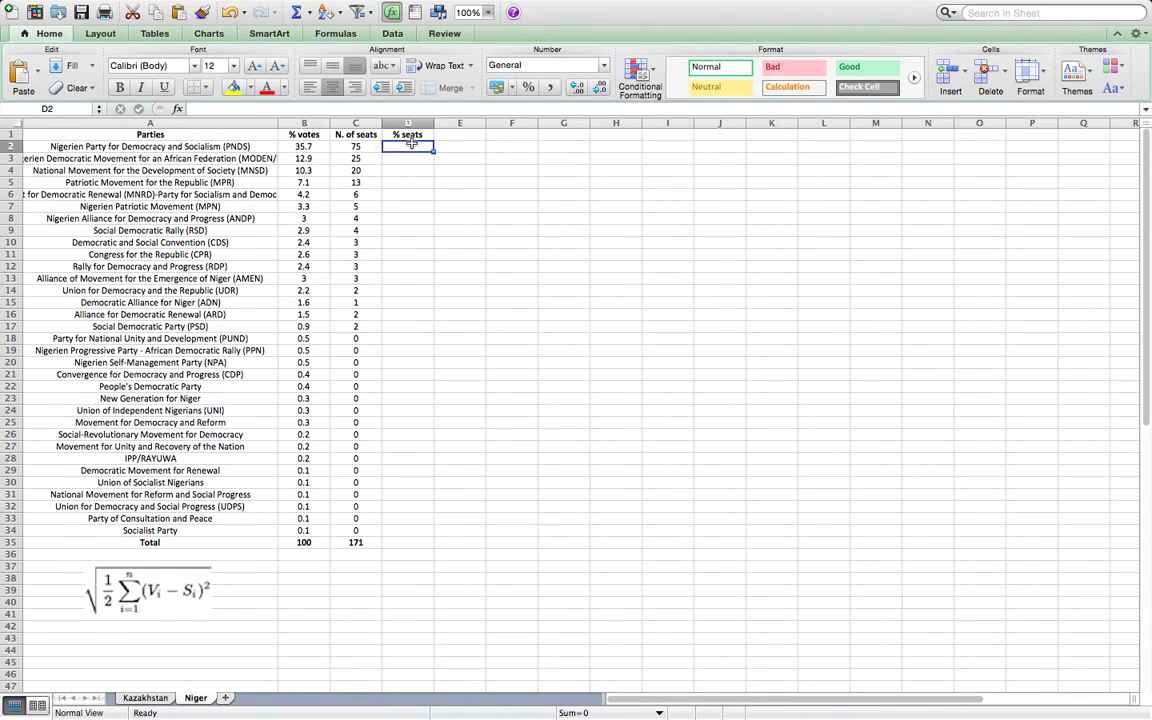
{"action": "type", "text": "="}
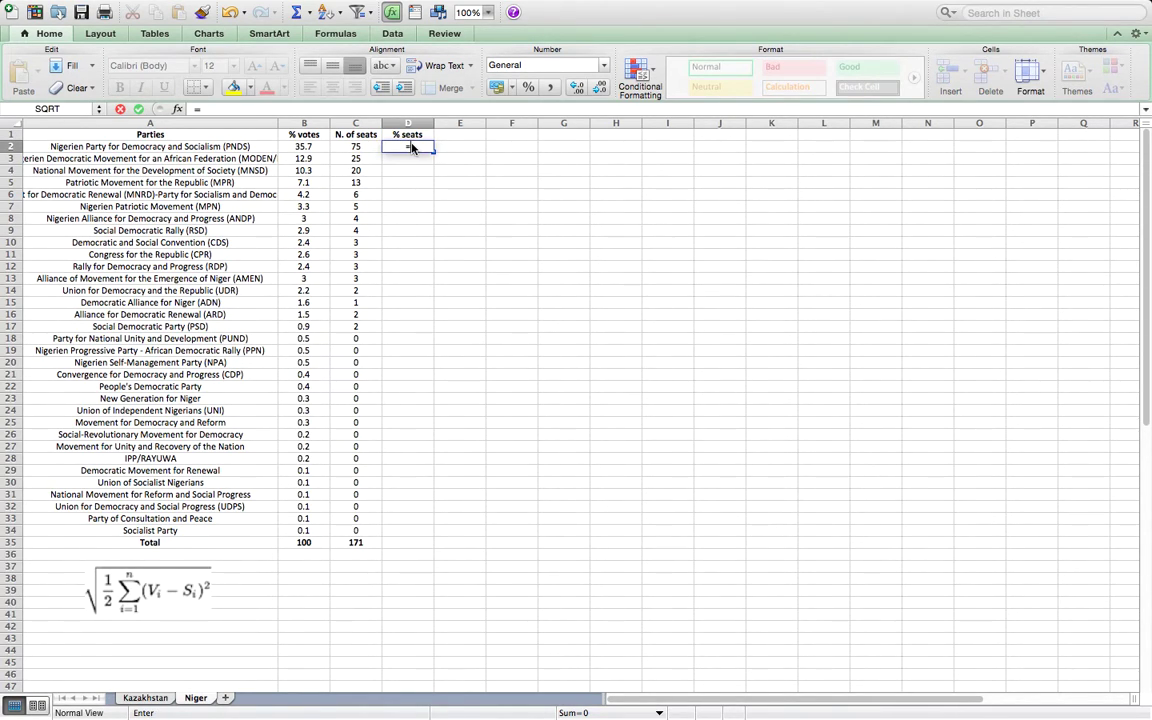
{"action": "type", "text": "(c2/c$35)"}
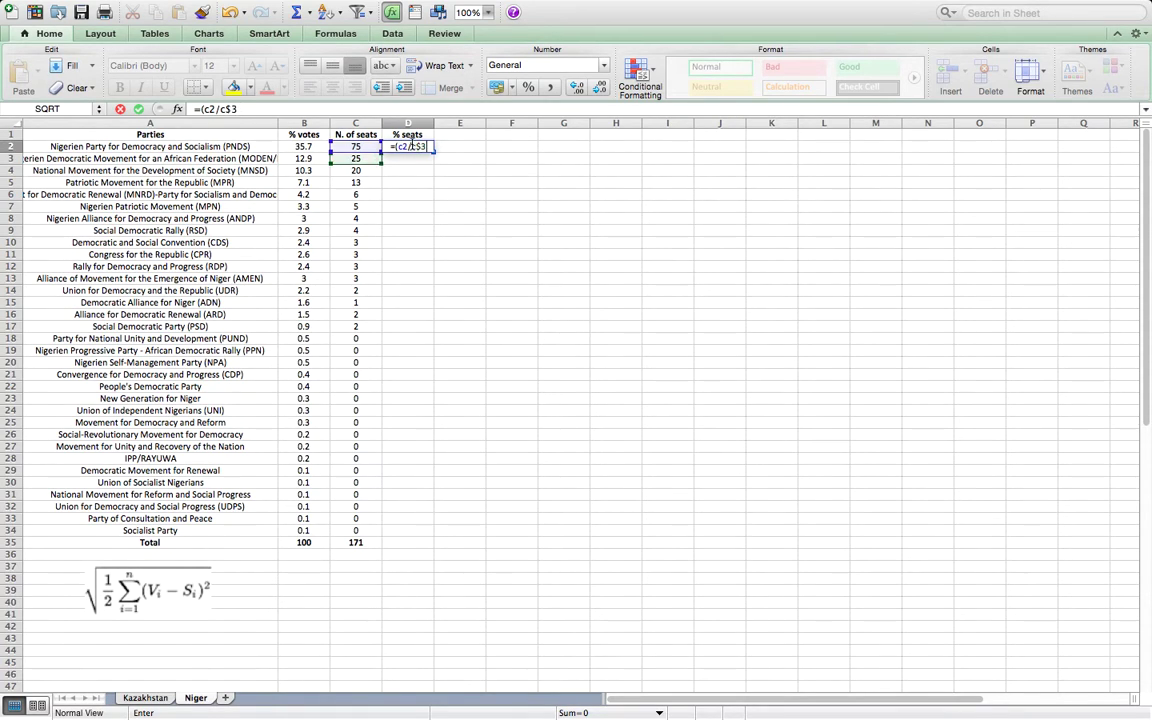
{"action": "type", "text": "*100"}
{"action": "key", "text": "Return"}
{"action": "left_click", "coordinate": [421, 147]}
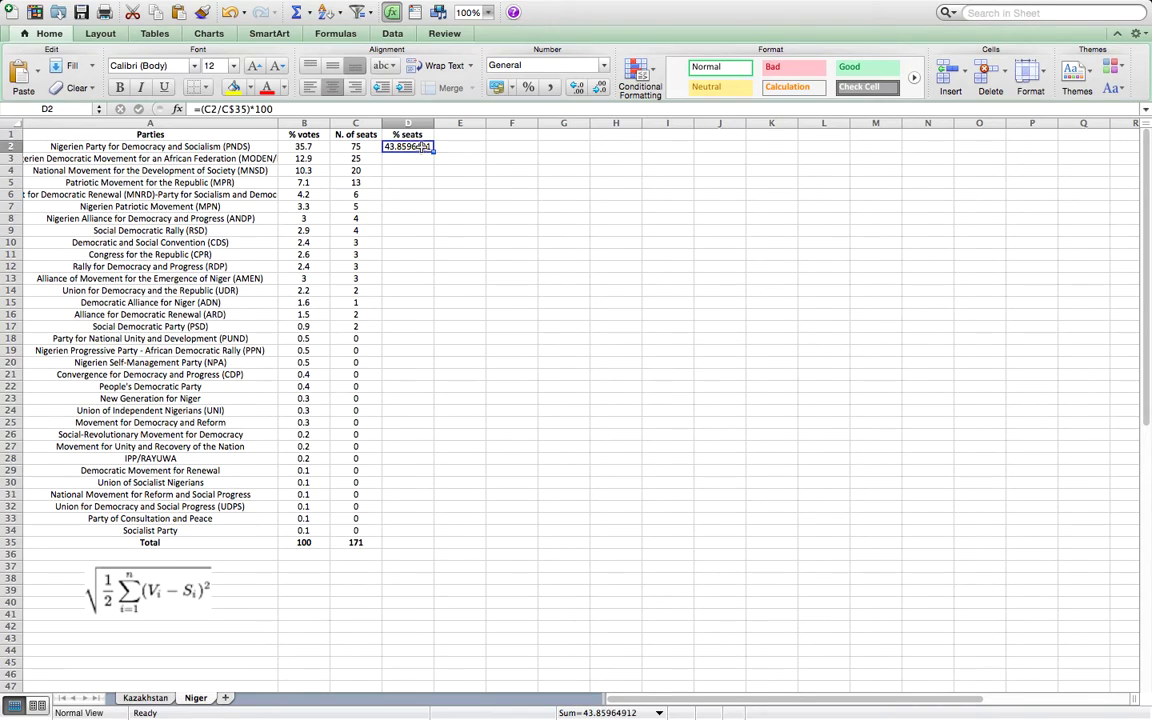
{"action": "left_click_drag", "start_coordinate": [433, 150], "coordinate": [410, 533]}
AutoSum the % seats column in D35 as =SUM(D2:D34), totalling 100
{"action": "left_click", "coordinate": [408, 542]}
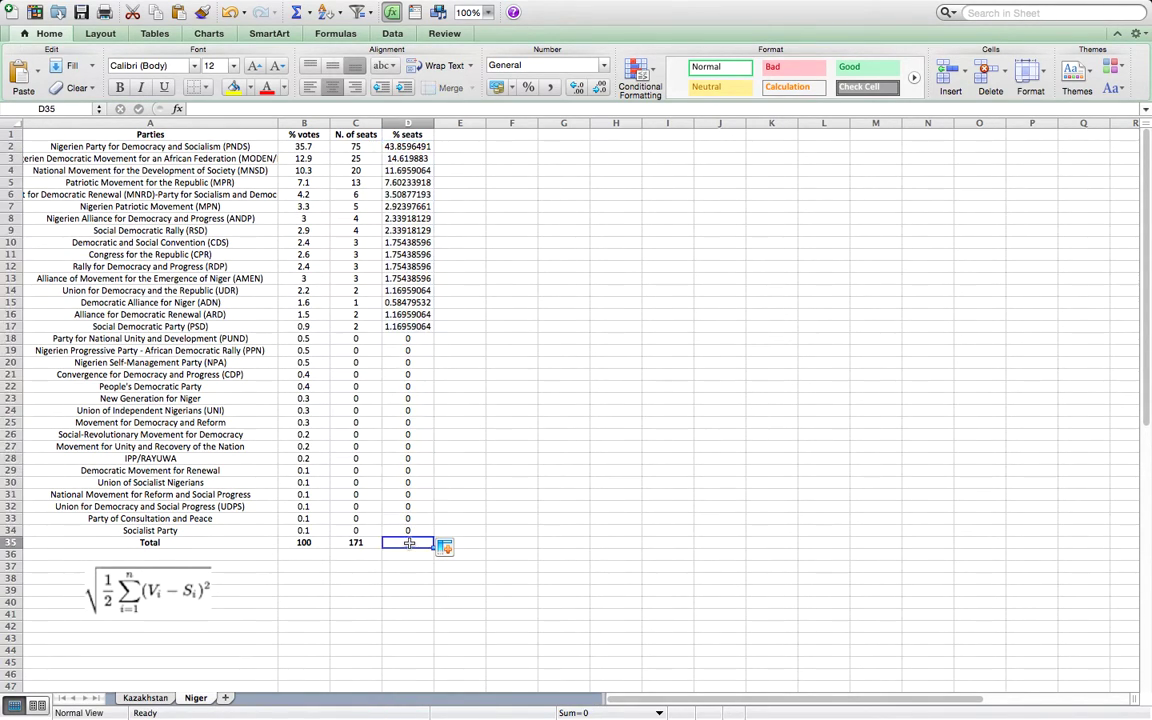
{"action": "left_click", "coordinate": [333, 34]}
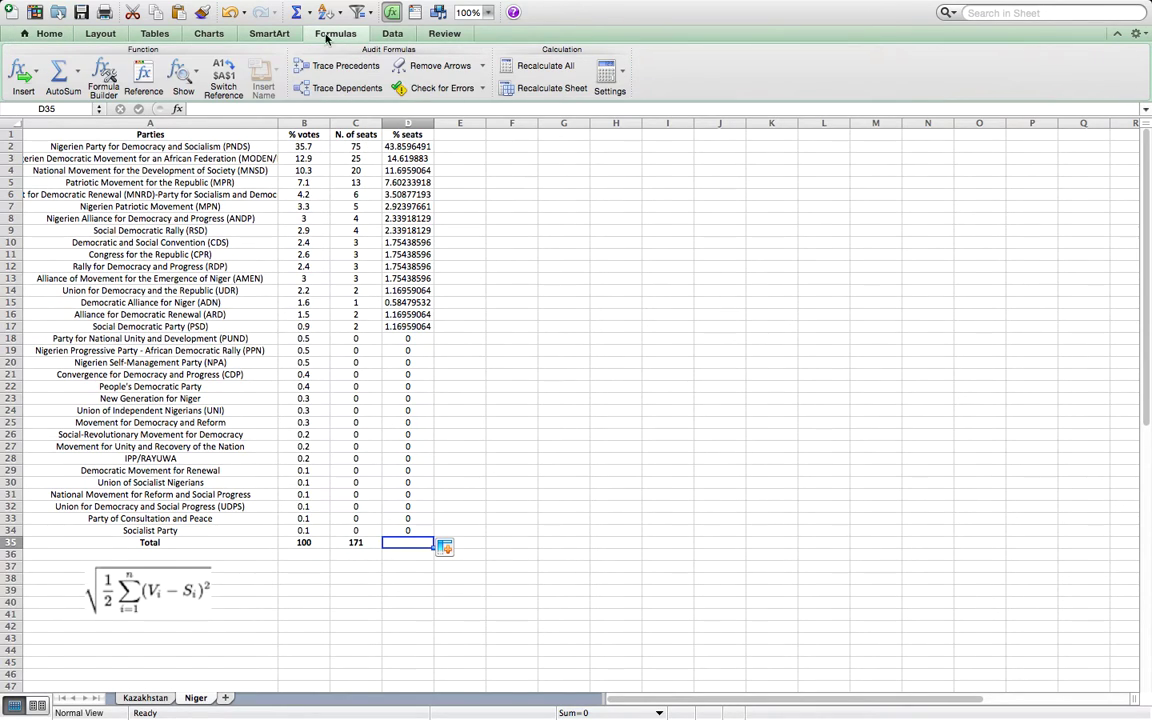
{"action": "left_click", "coordinate": [63, 75]}
{"action": "key", "text": "Return"}
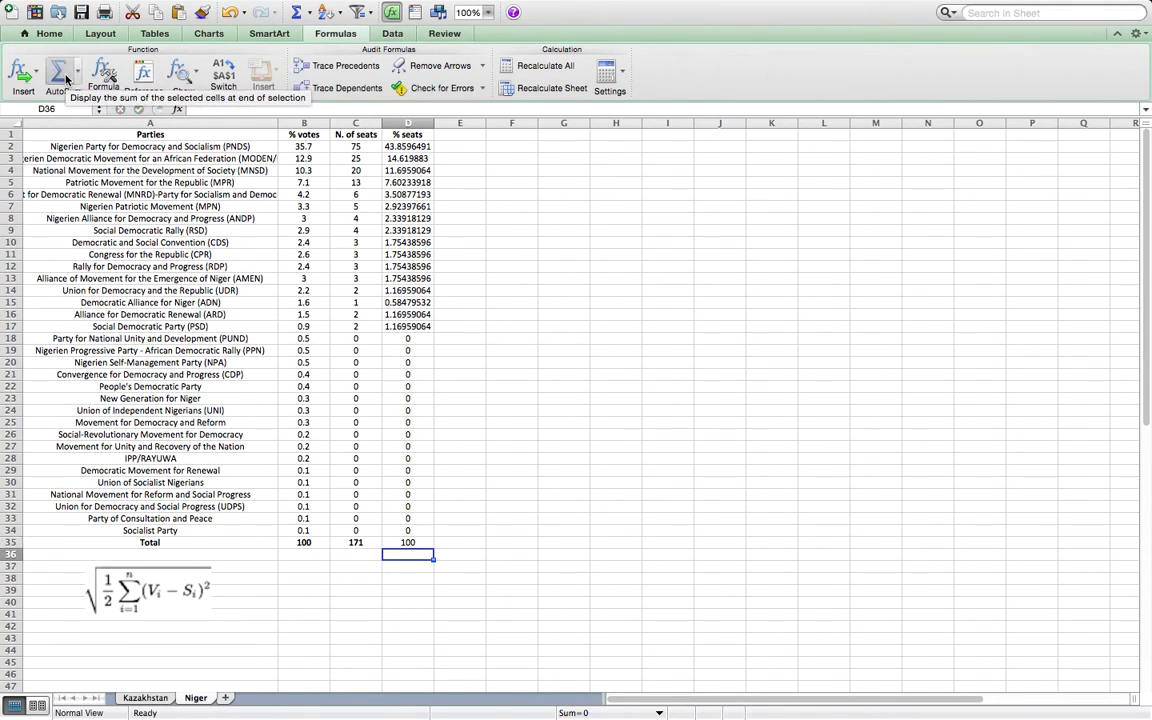
{"action": "left_click", "coordinate": [408, 542]}
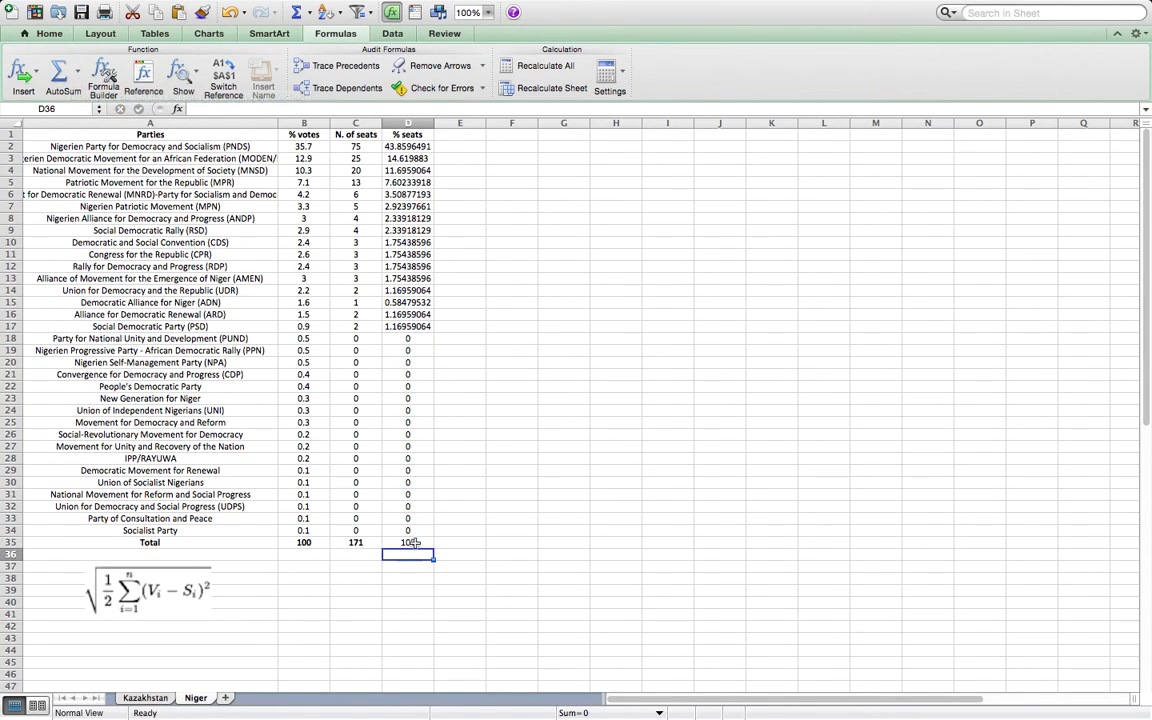
{"action": "left_click", "coordinate": [52, 34]}
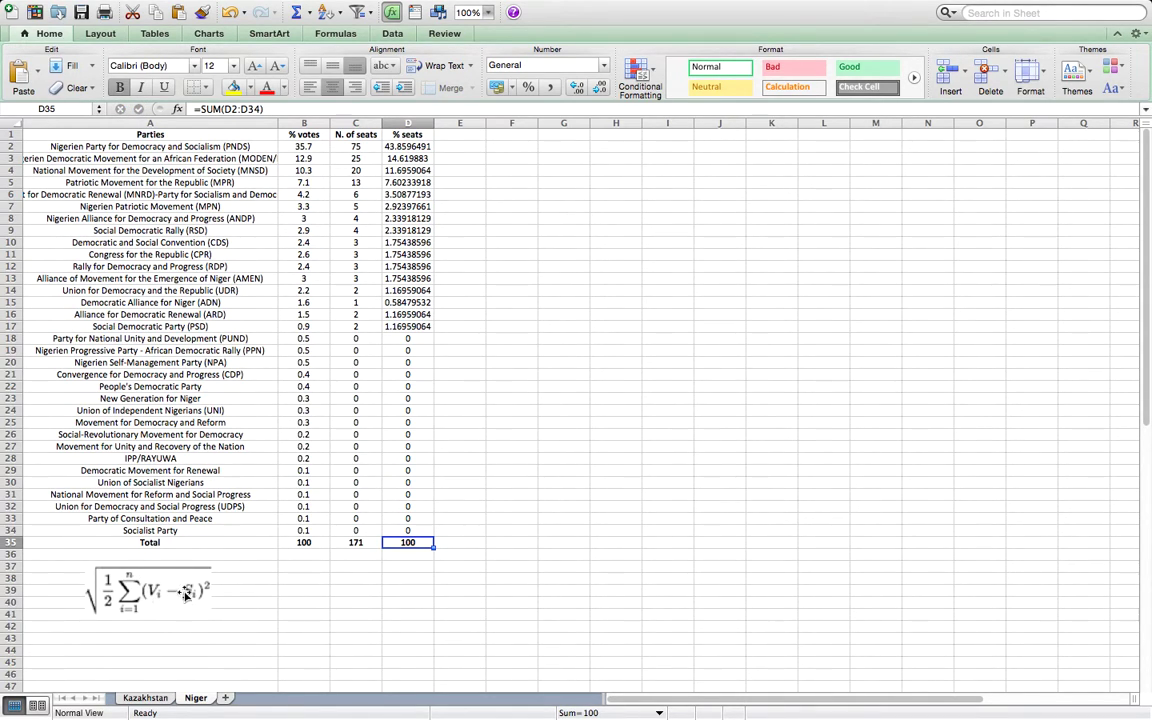
Head F1 'v-s' and fill =B2-D2 from F2 down to F34
{"action": "left_click", "coordinate": [501, 134]}
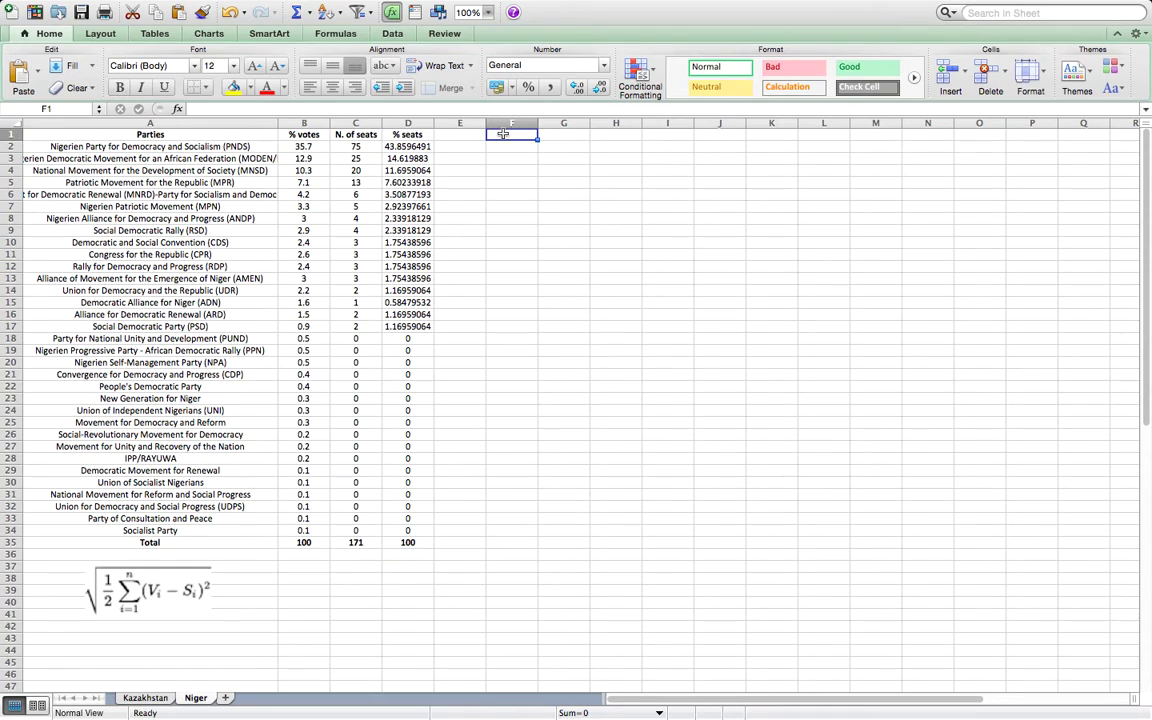
{"action": "type", "text": "V-S"}
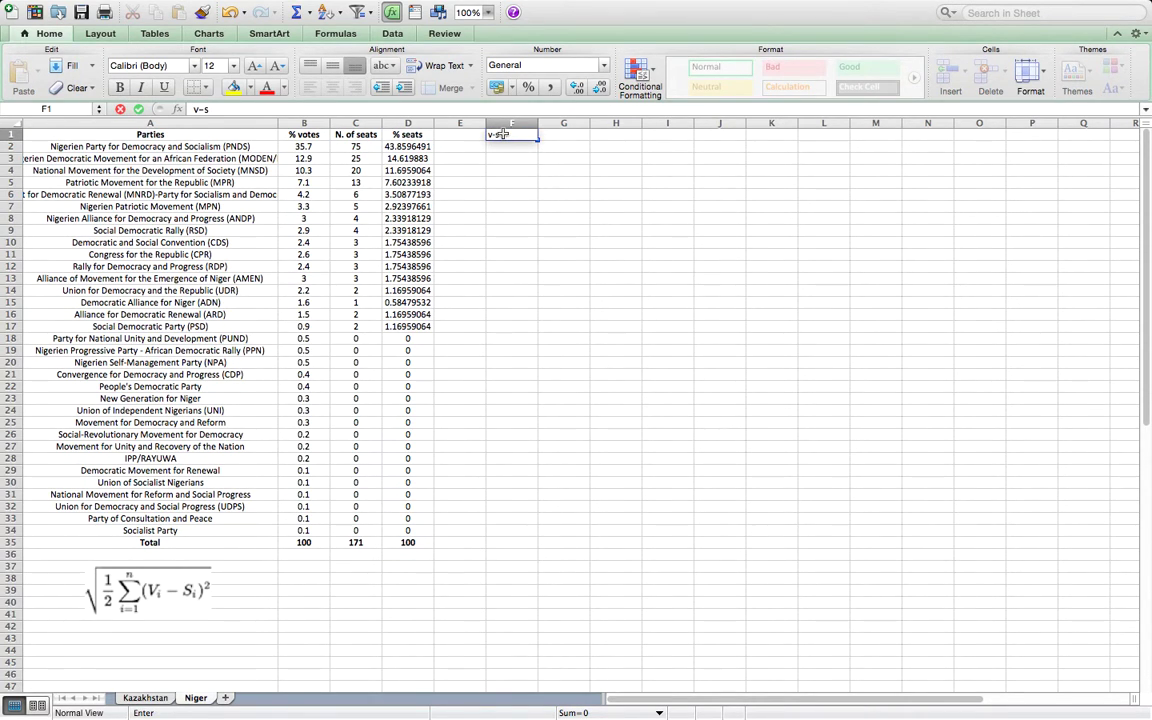
{"action": "key", "text": "Return"}
{"action": "type", "text": "="}
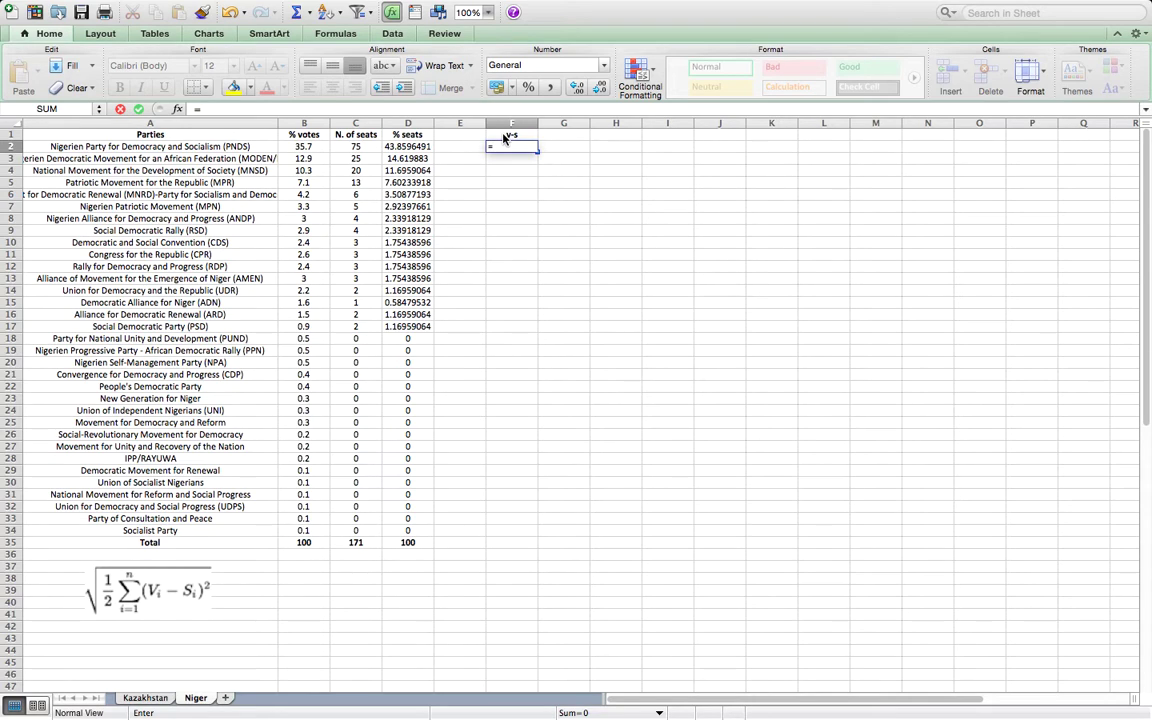
{"action": "type", "text": "b2"}
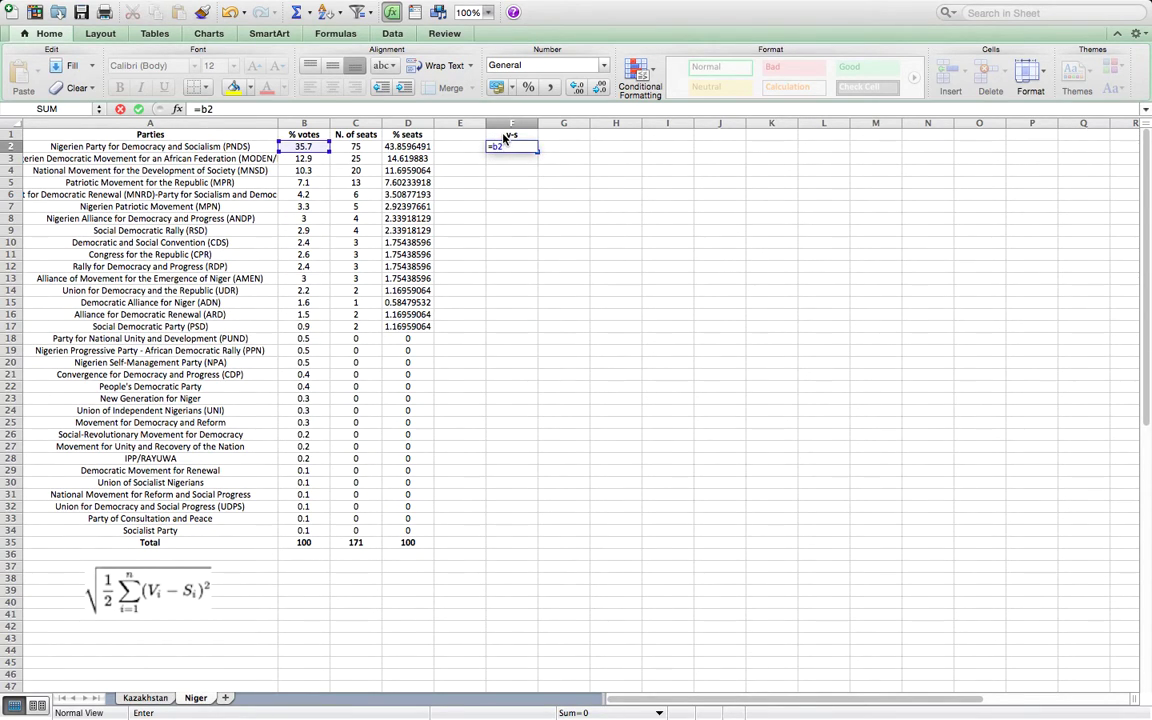
{"action": "type", "text": "-d2"}
{"action": "key", "text": "Return"}
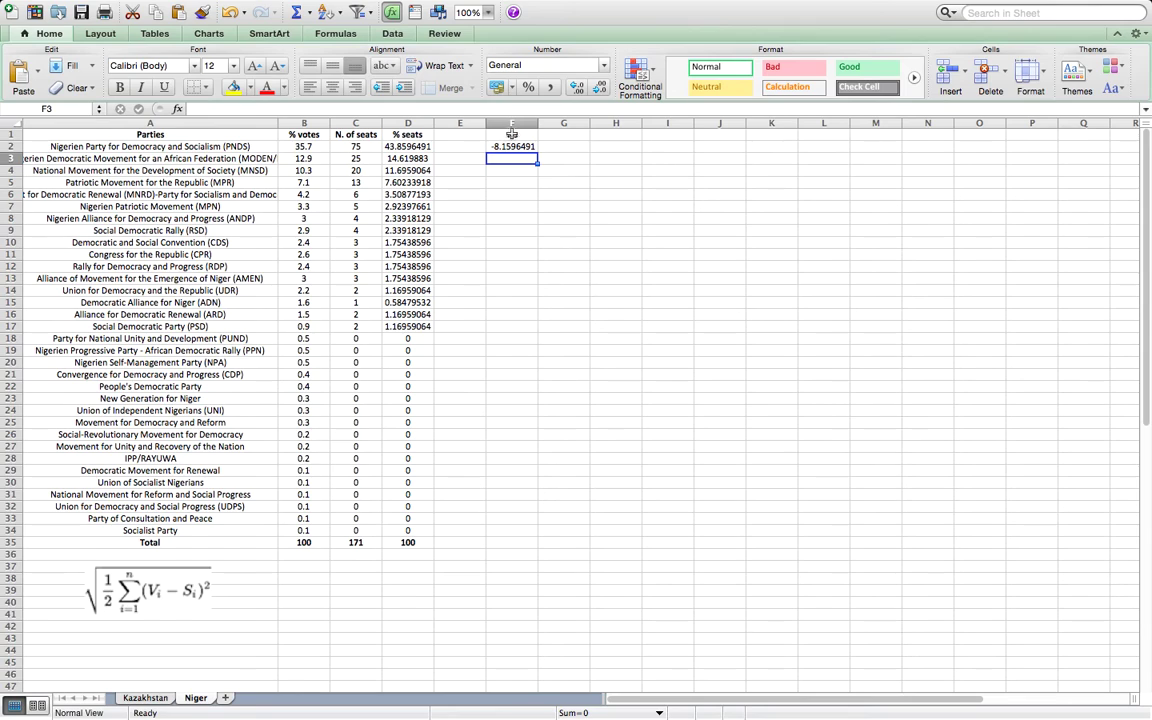
{"action": "left_click", "coordinate": [516, 146]}
{"action": "left_click_drag", "start_coordinate": [537, 152], "coordinate": [516, 536]}
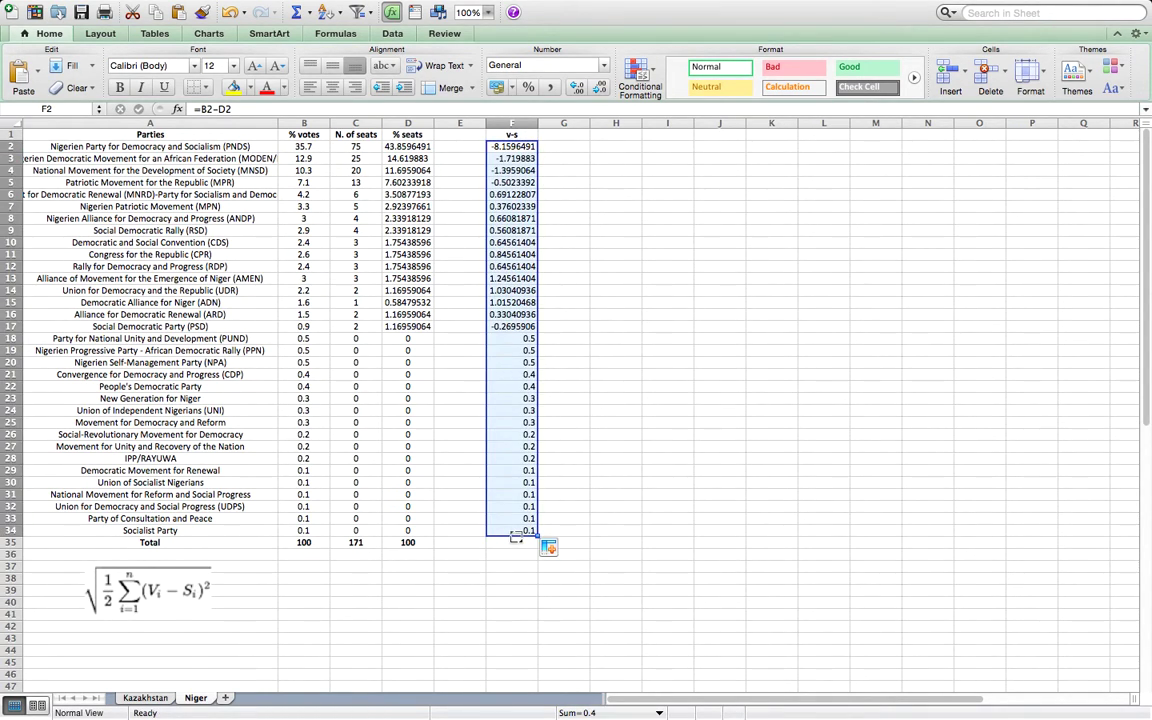
Label G1 'f*f' as plain text and fill =F2*F2 from G2 down to G34
{"action": "left_click", "coordinate": [576, 136]}
{"action": "type", "text": "=f"}
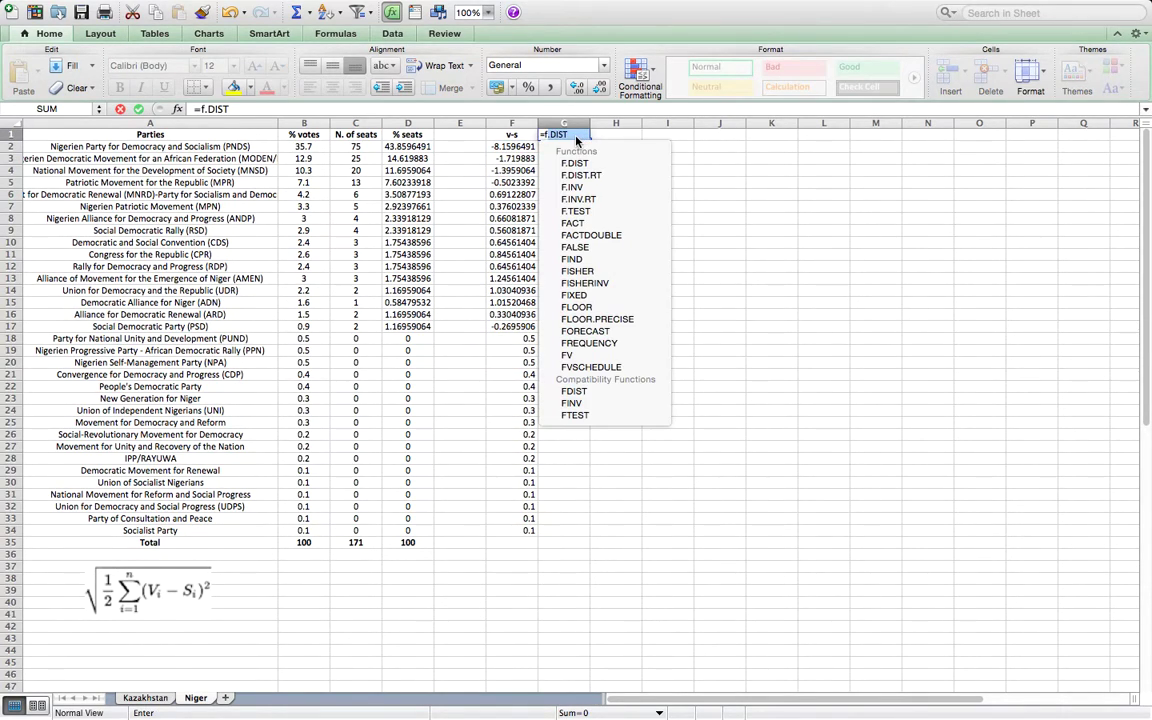
{"action": "type", "text": "*f"}
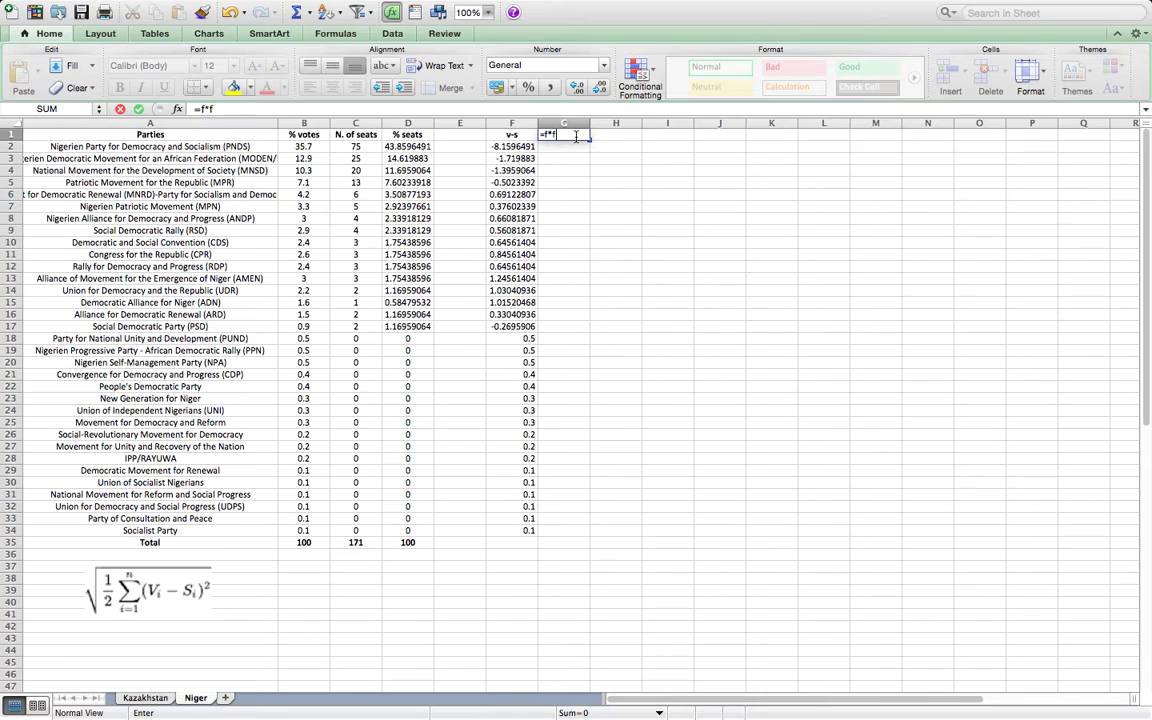
{"action": "key", "text": "Return"}
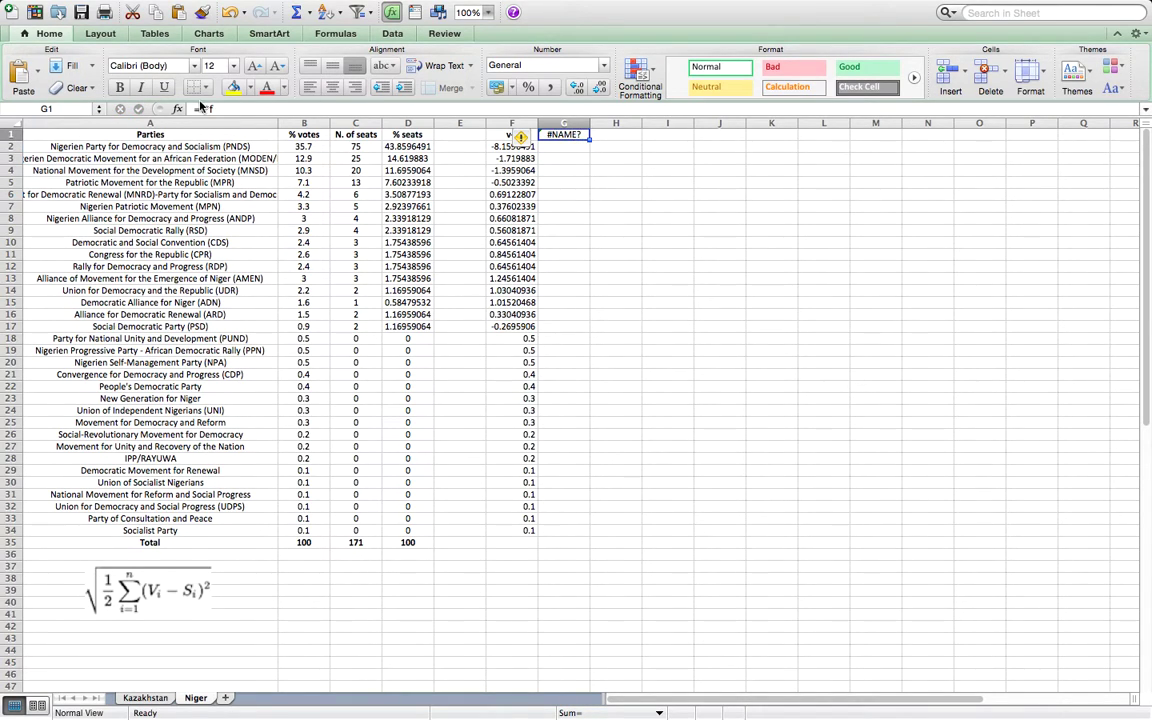
{"action": "left_click", "coordinate": [201, 109]}
{"action": "key", "text": "BackSpace"}
{"action": "key", "text": "Return"}
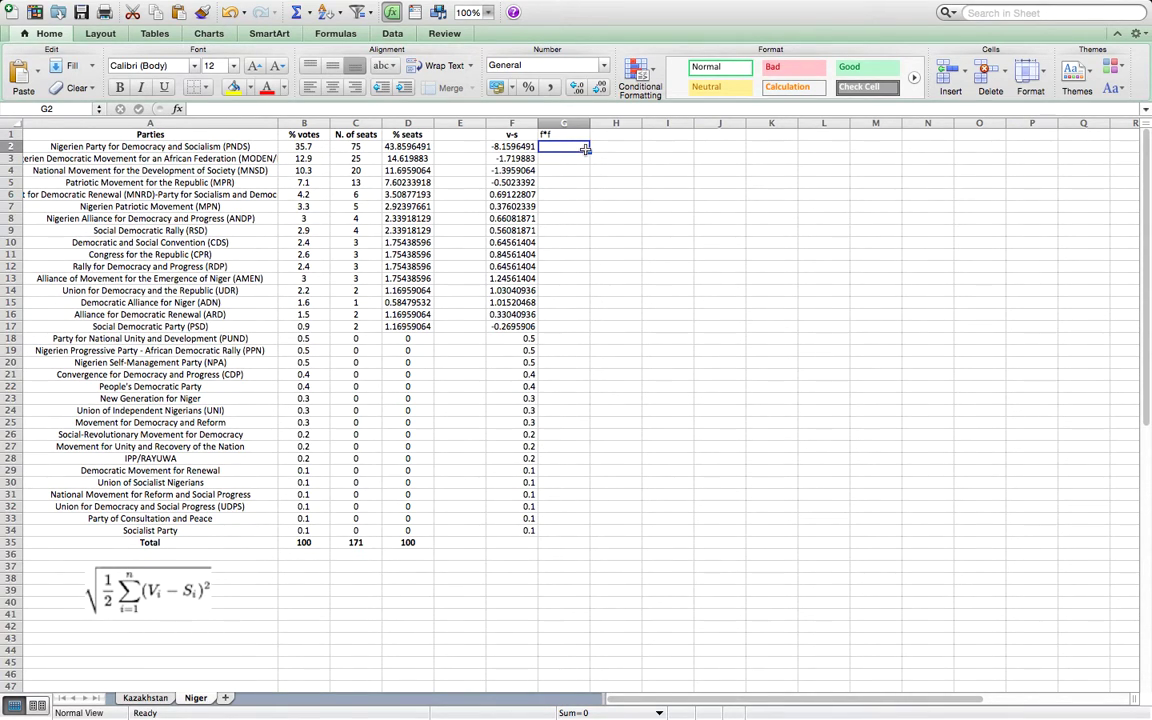
{"action": "type", "text": "="}
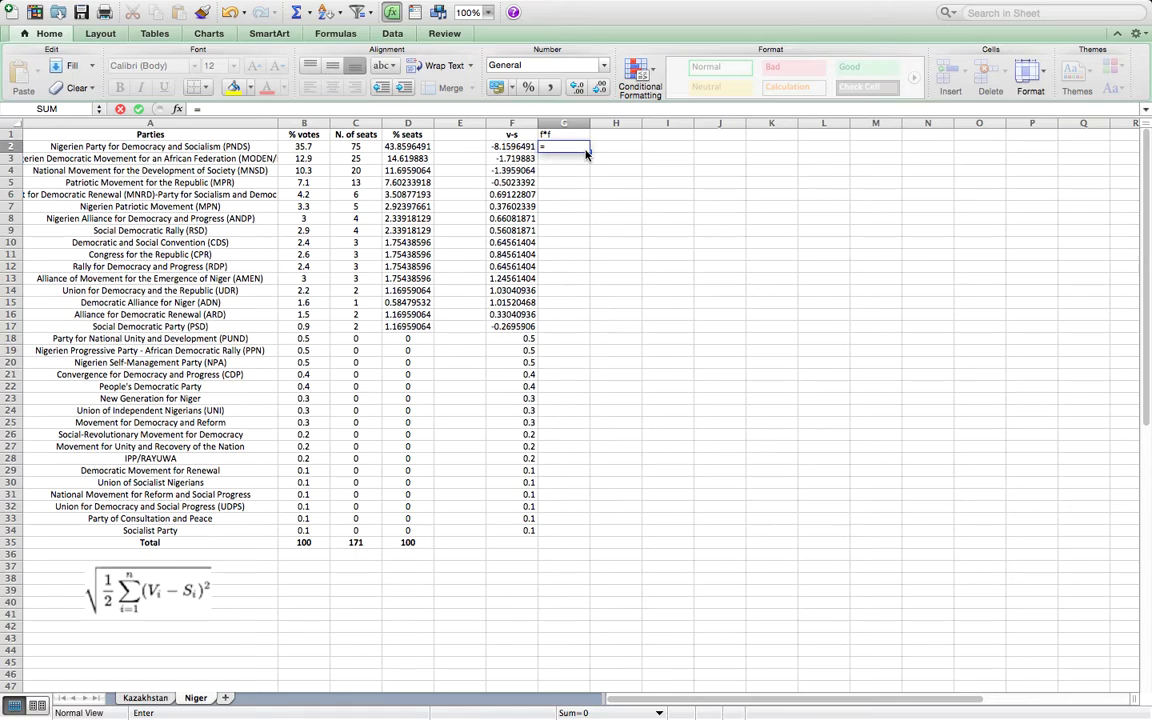
{"action": "type", "text": "f2*f2"}
{"action": "key", "text": "Return"}
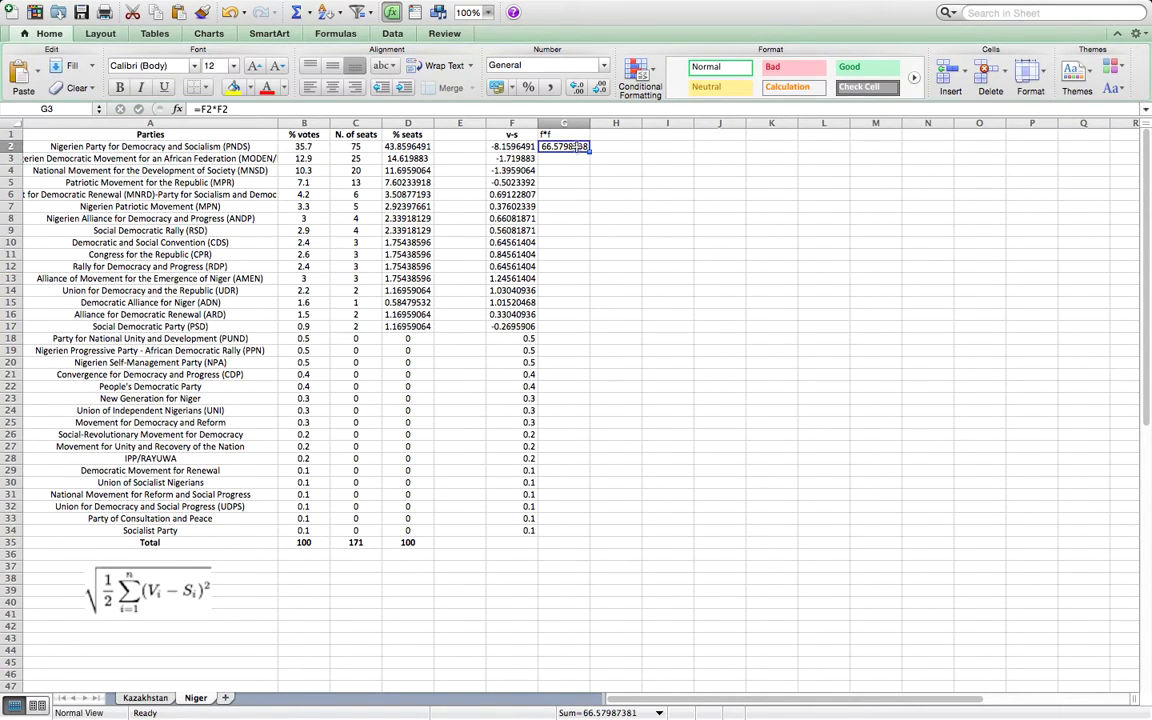
{"action": "left_click_drag", "start_coordinate": [589, 152], "coordinate": [571, 534]}
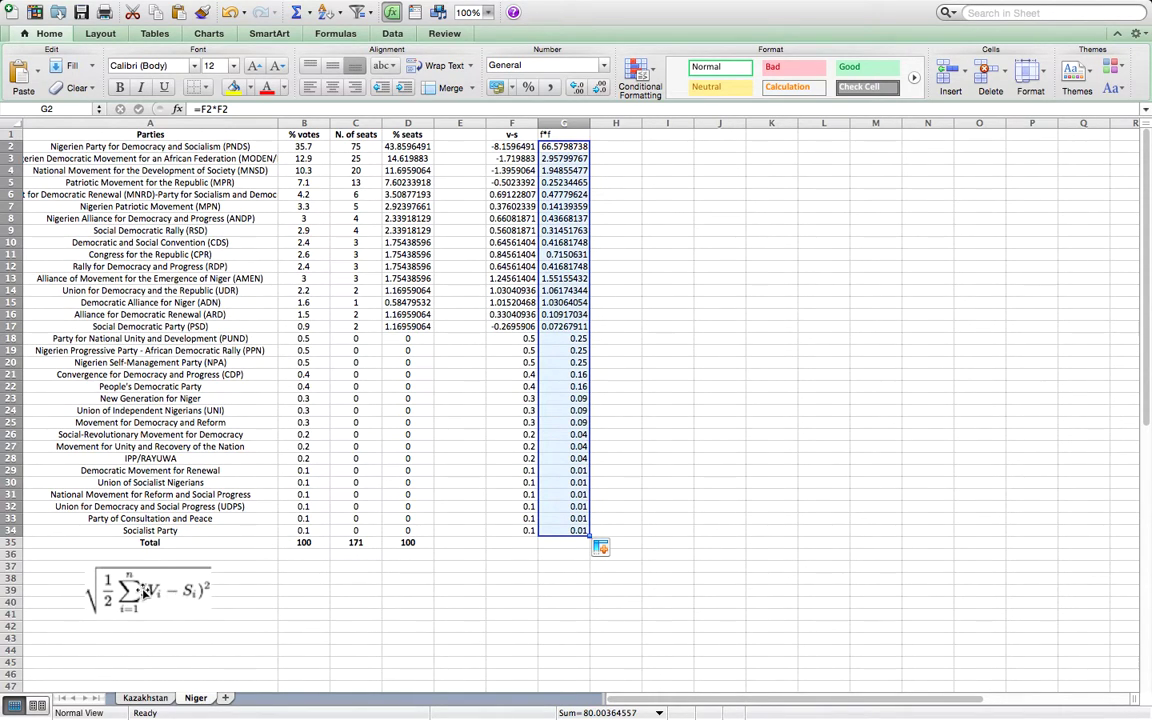
{"action": "key", "text": "super+Down"}
{"action": "key", "text": "Down"}
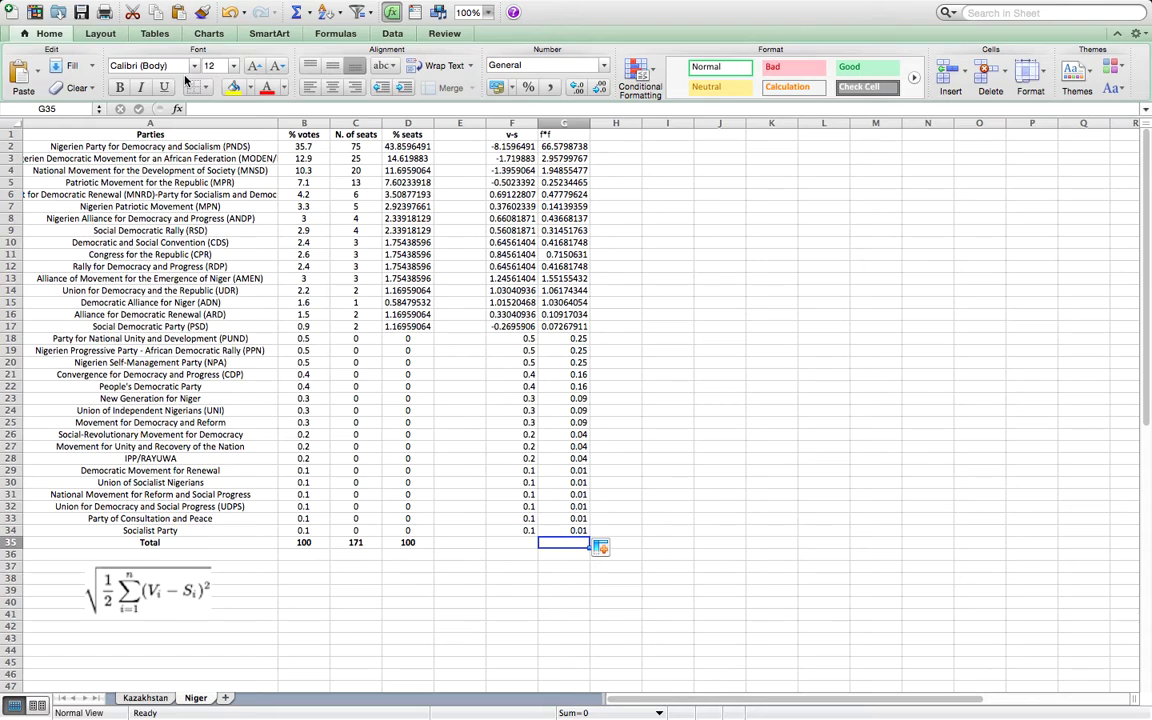
AutoSum the squared differences in G35, totalling 80.0036456
{"action": "left_click", "coordinate": [318, 34]}
{"action": "left_click", "coordinate": [63, 72]}
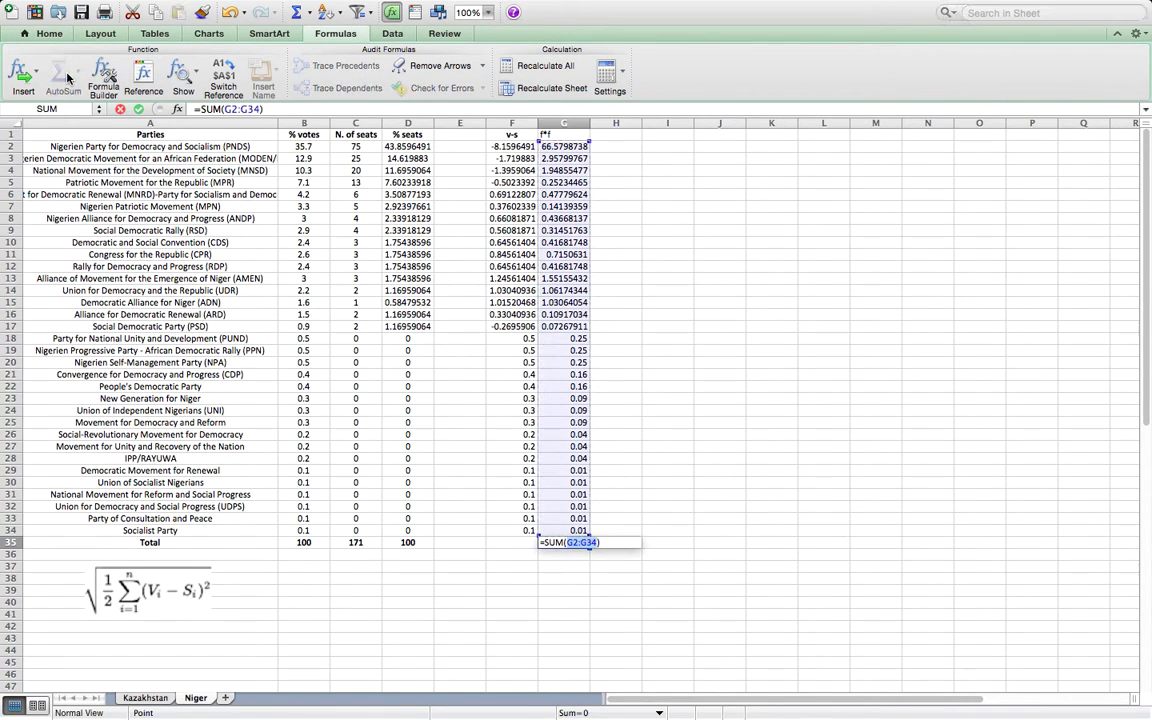
{"action": "key", "text": "Return"}
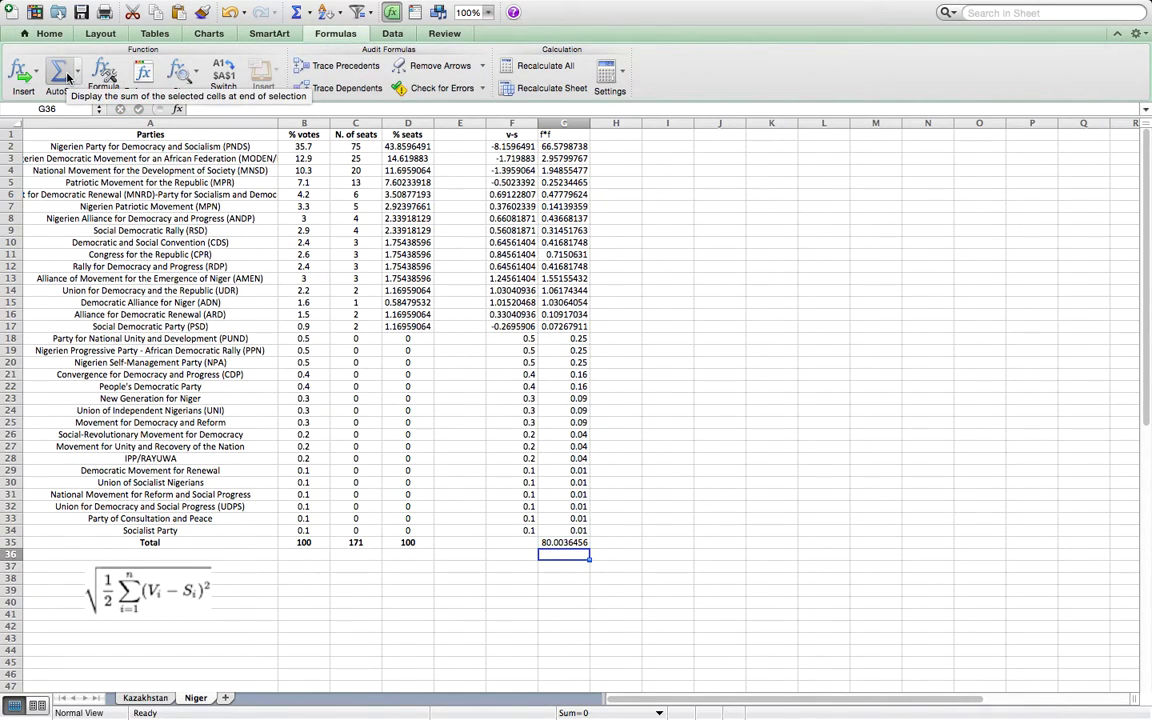
{"action": "key", "text": "Return"}
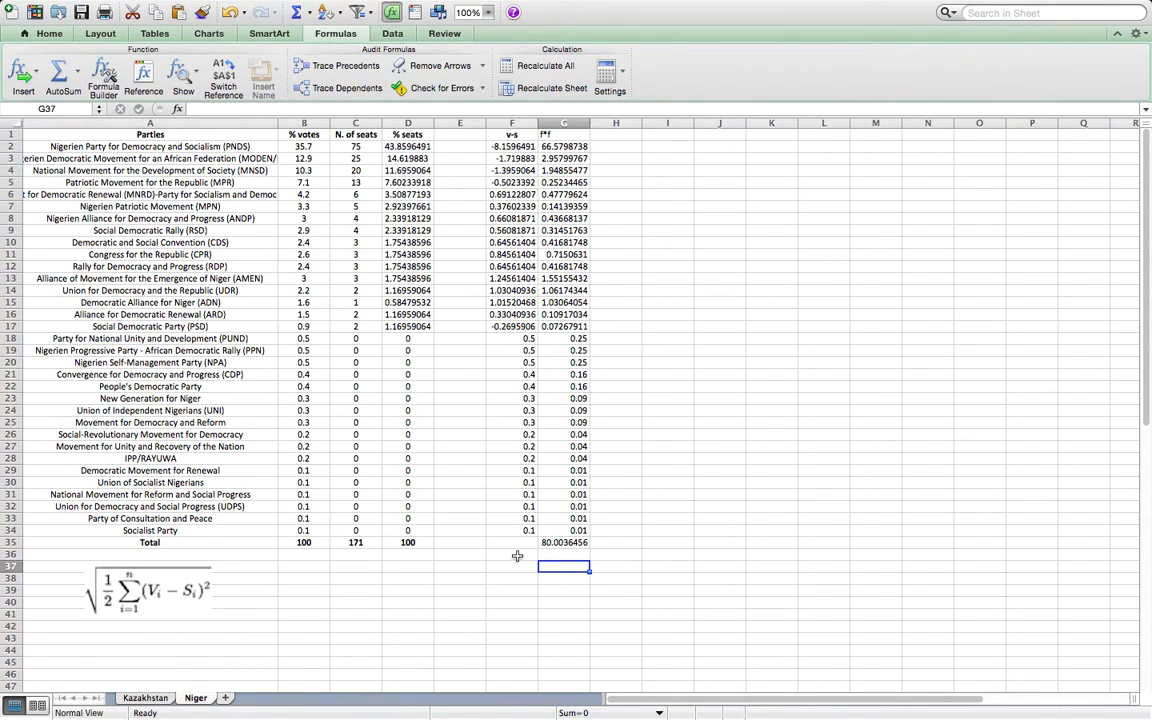
Enter =G35/2 in G37 and =SQRT(G37) in G39, giving the index 6.32469942
{"action": "type", "text": "="}
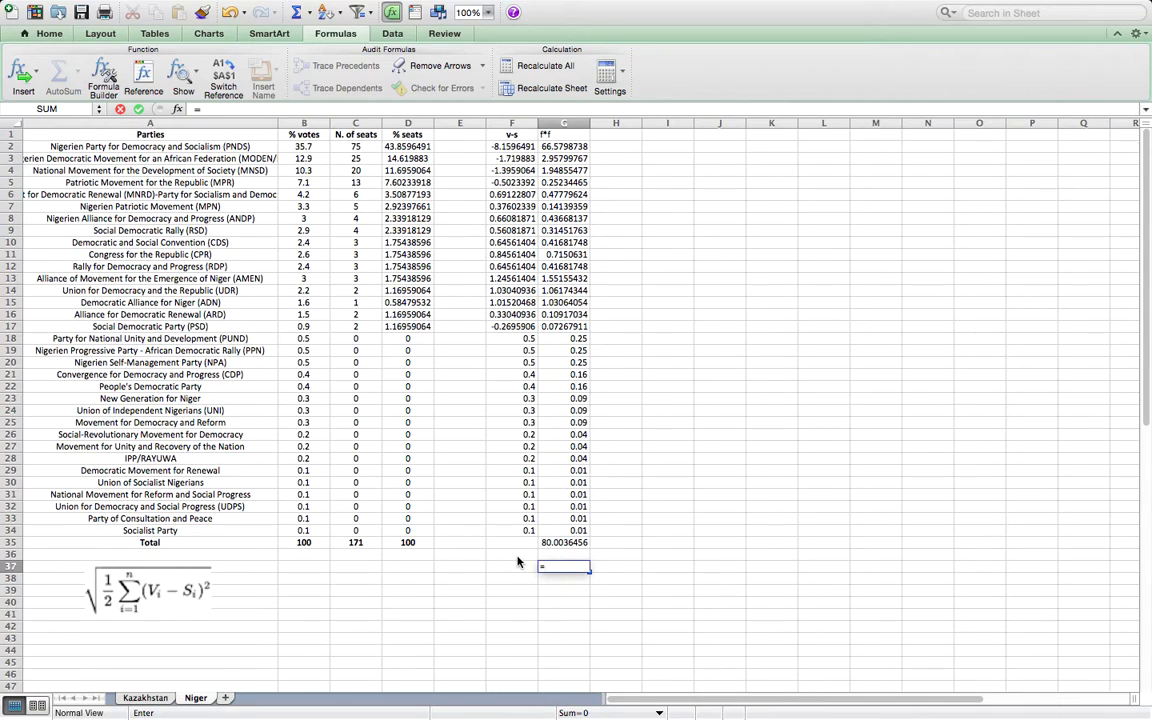
{"action": "type", "text": "g"}
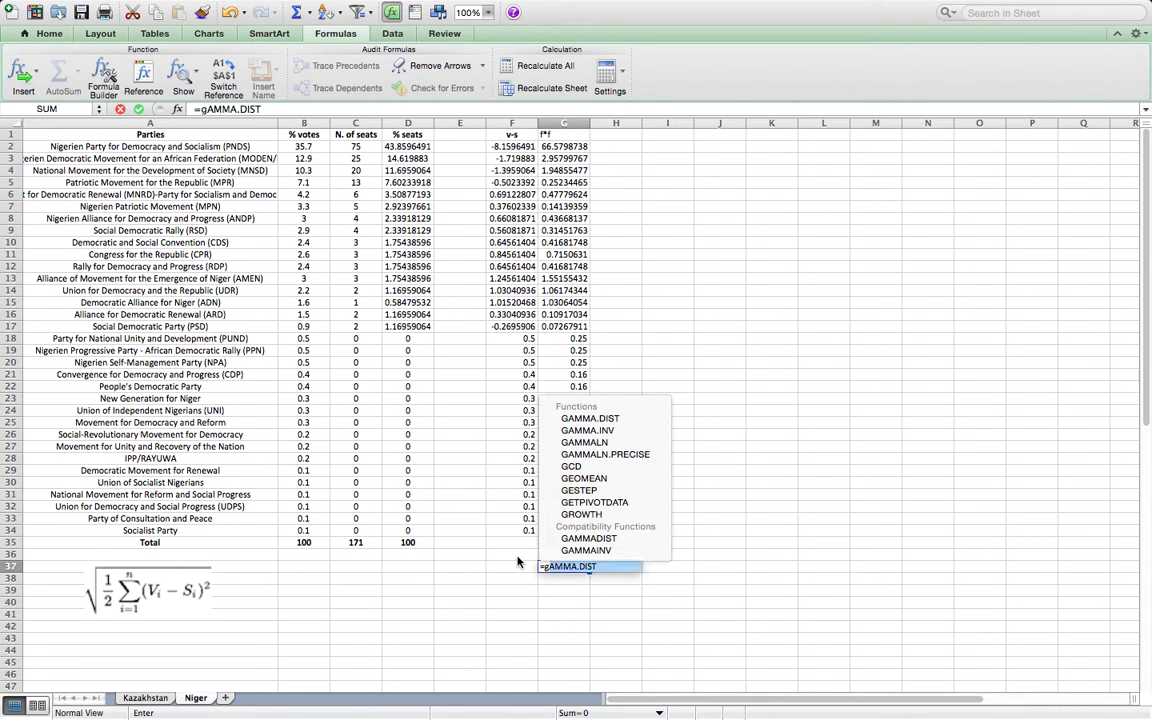
{"action": "type", "text": "35/2"}
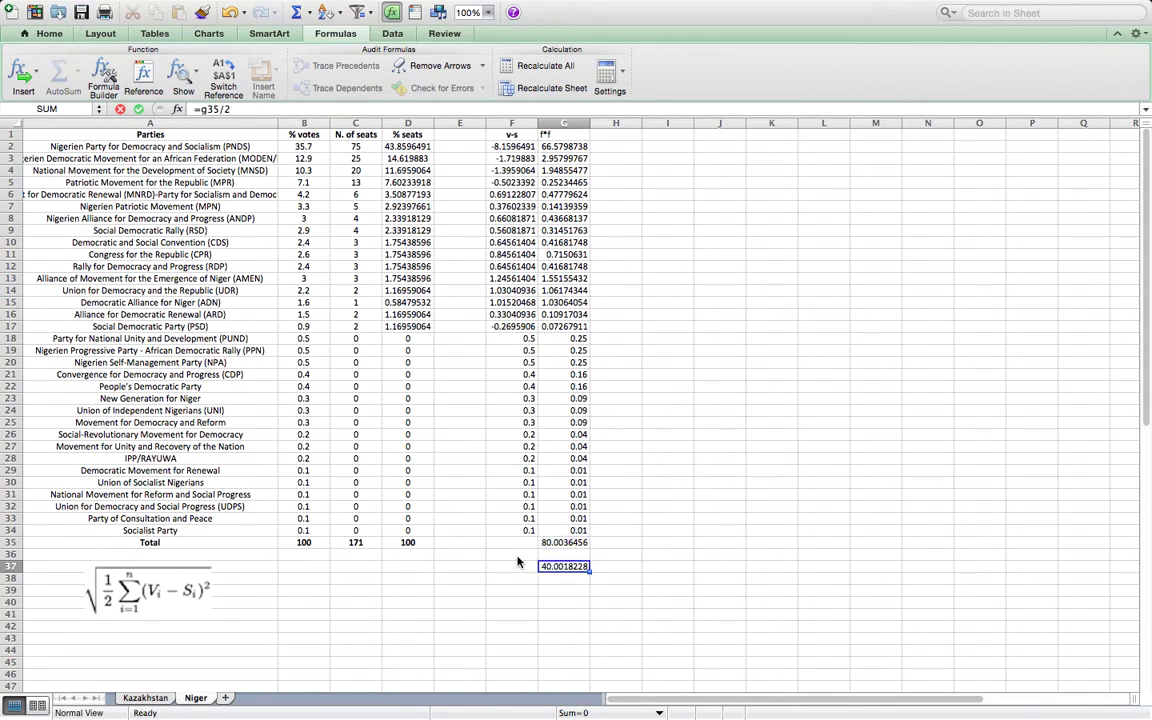
{"action": "key", "text": "Return"}
{"action": "key", "text": "Return"}
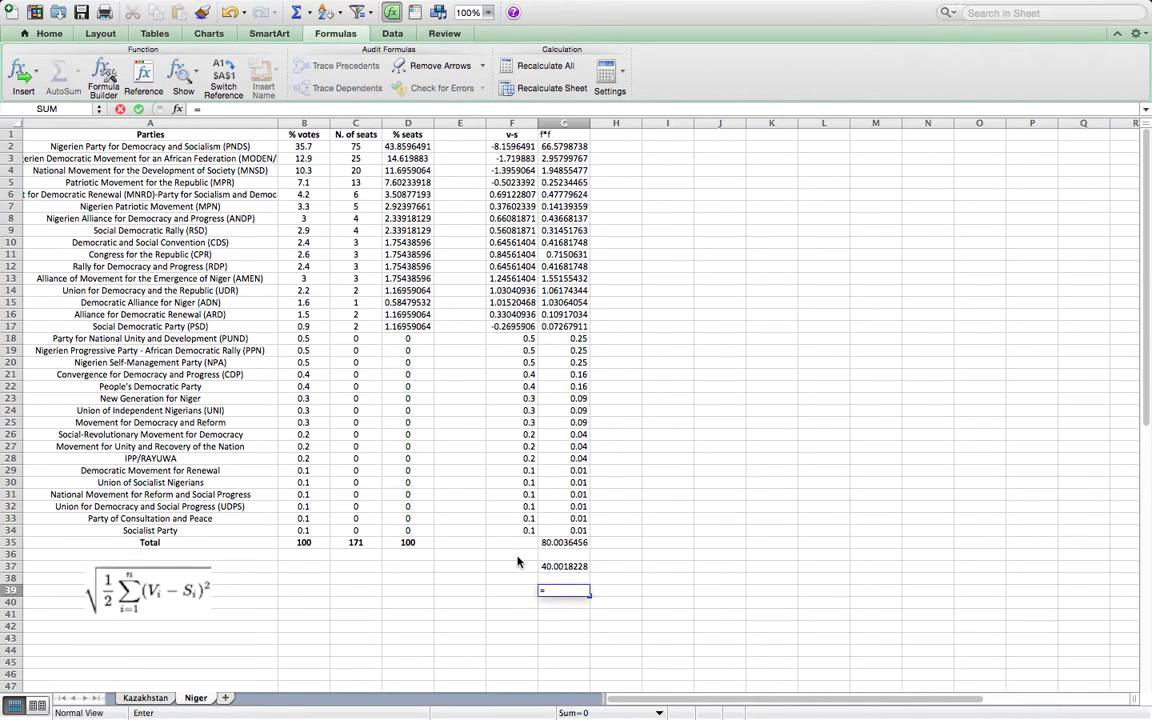
{"action": "type", "text": "=sqrt"}
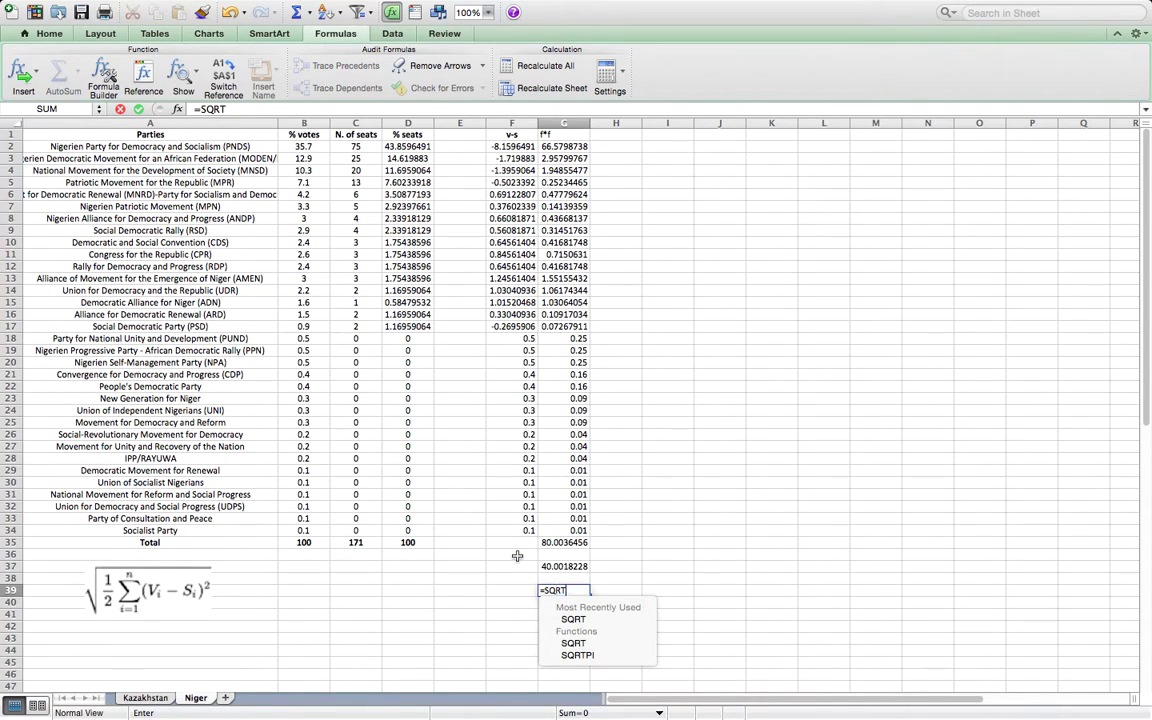
{"action": "type", "text": "(G"}
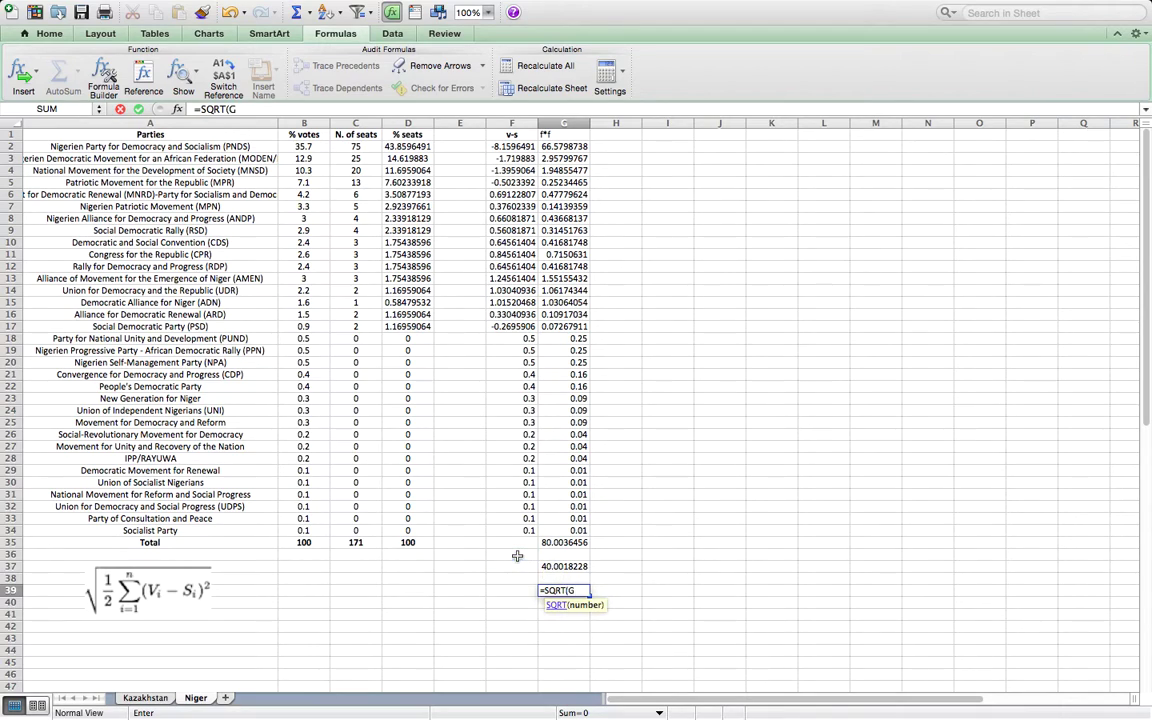
{"action": "type", "text": "37)"}
{"action": "key", "text": "Return"}
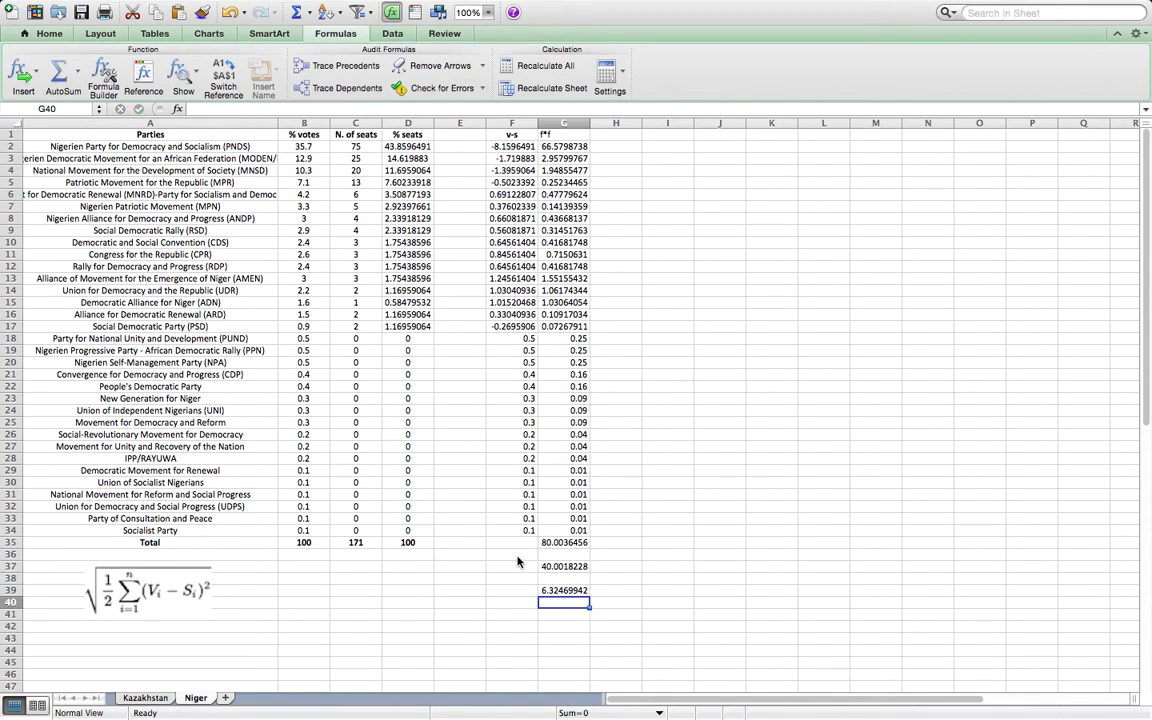
{"action": "left_click", "coordinate": [561, 590]}
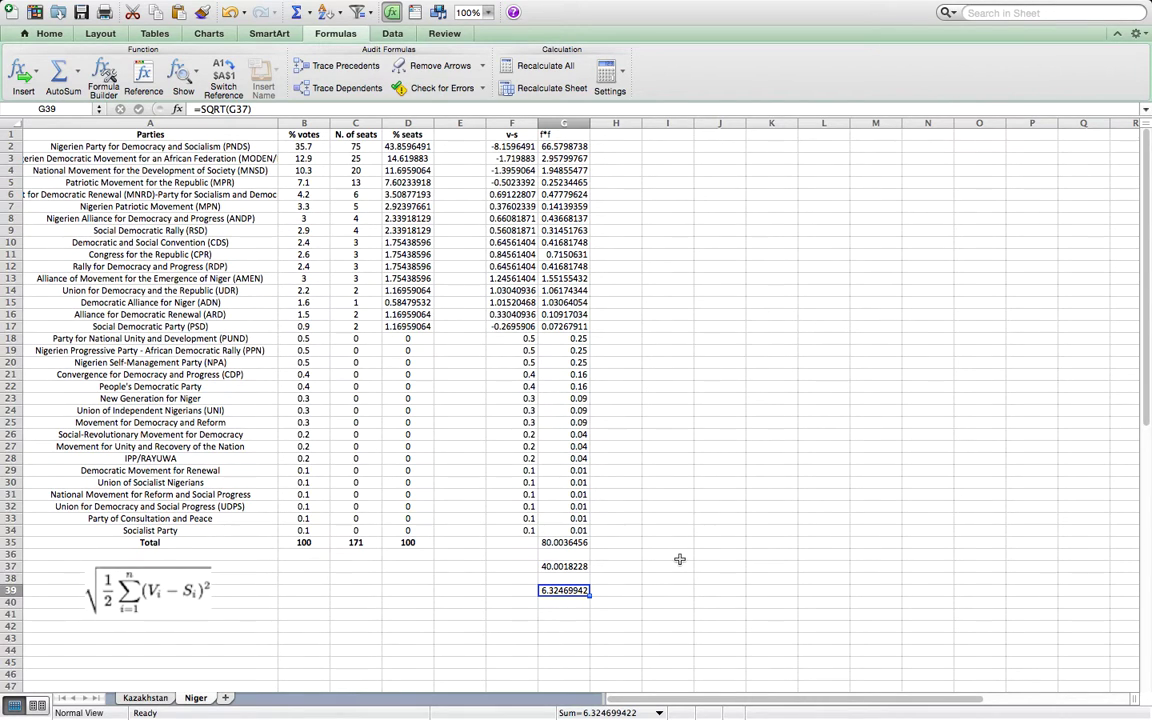
{"action": "left_click", "coordinate": [150, 699]}
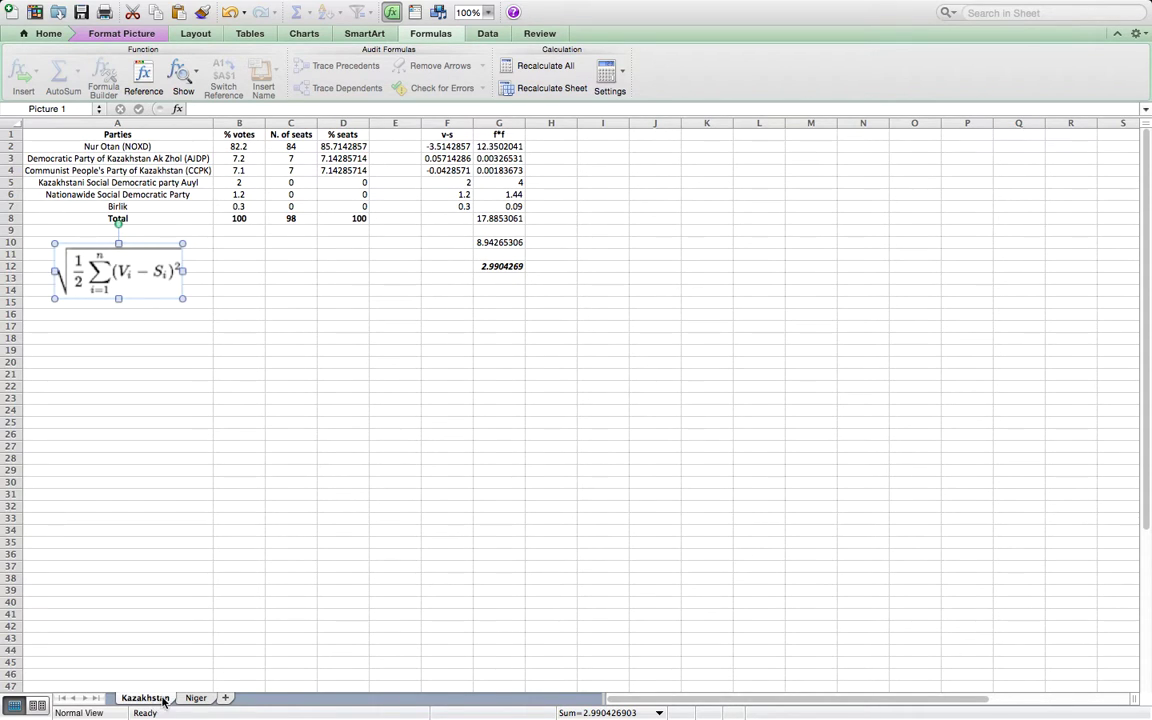
{"action": "left_click", "coordinate": [193, 699]}
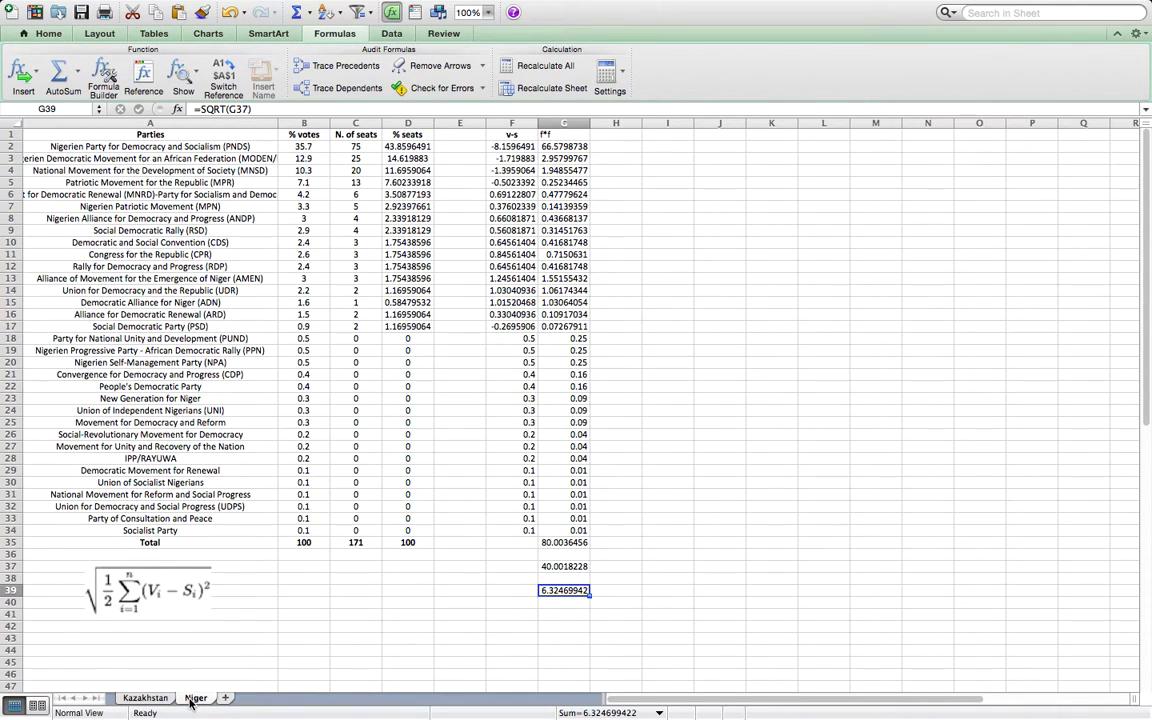